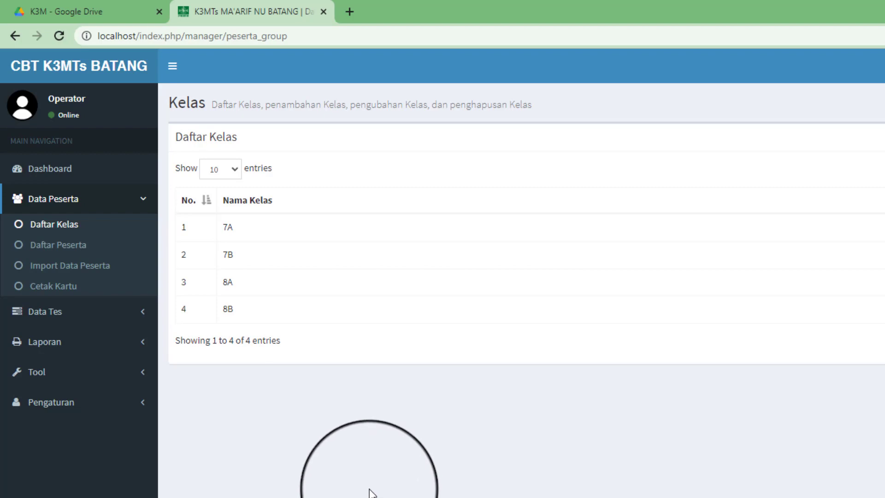
# - Review the participant list, the participant data import page and the participant card printing page
pyautogui.click(82, 249)
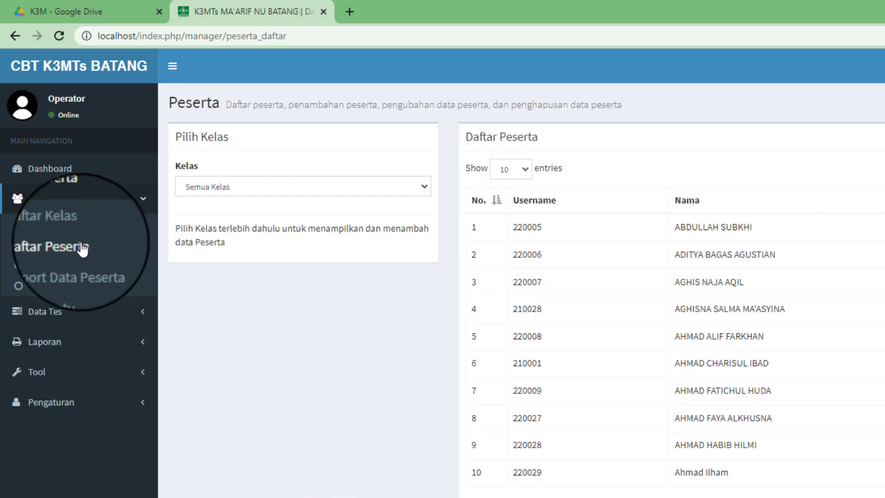
pyautogui.click(76, 263)
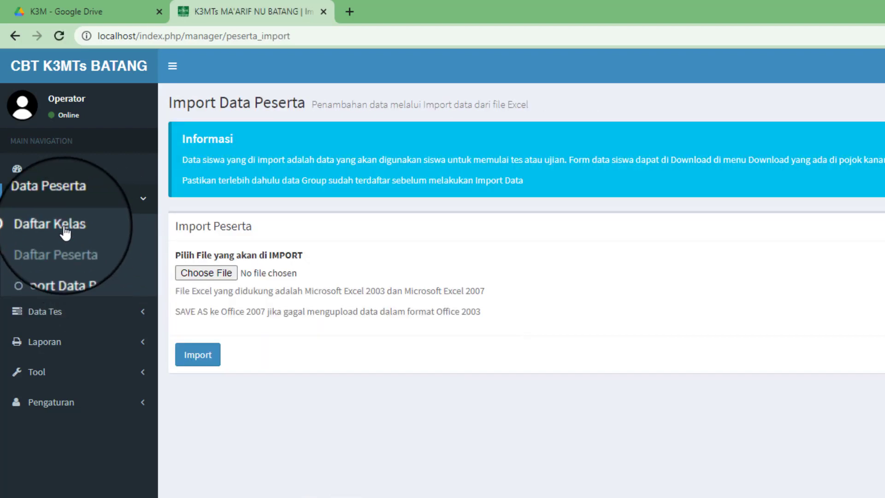
pyautogui.click(99, 274)
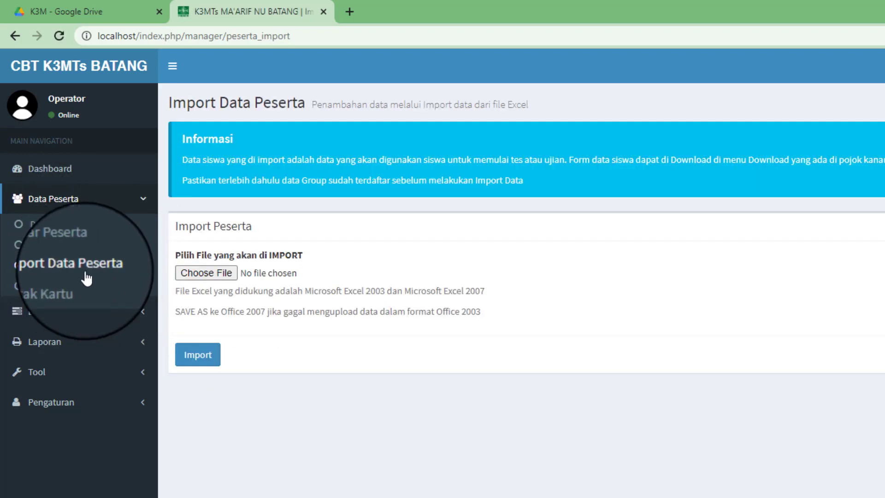
pyautogui.click(56, 286)
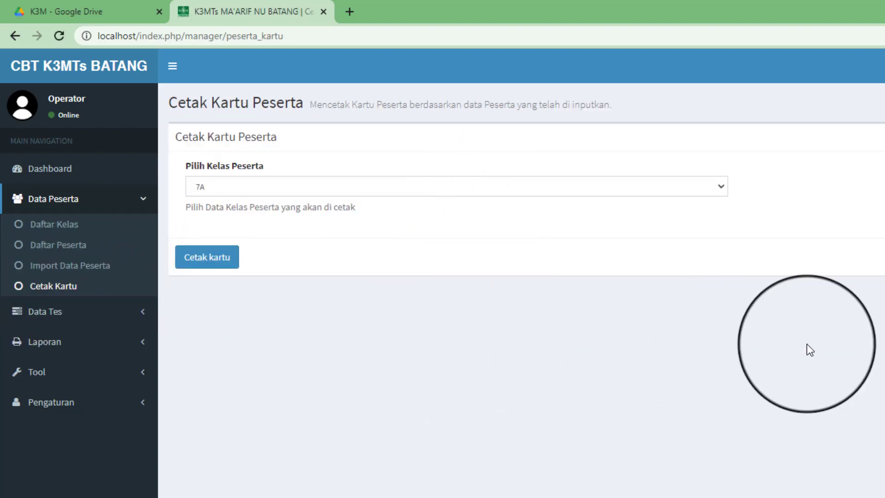
# - Start a new test named SIMULASI 1 with the description PAS
pyautogui.click(122, 311)
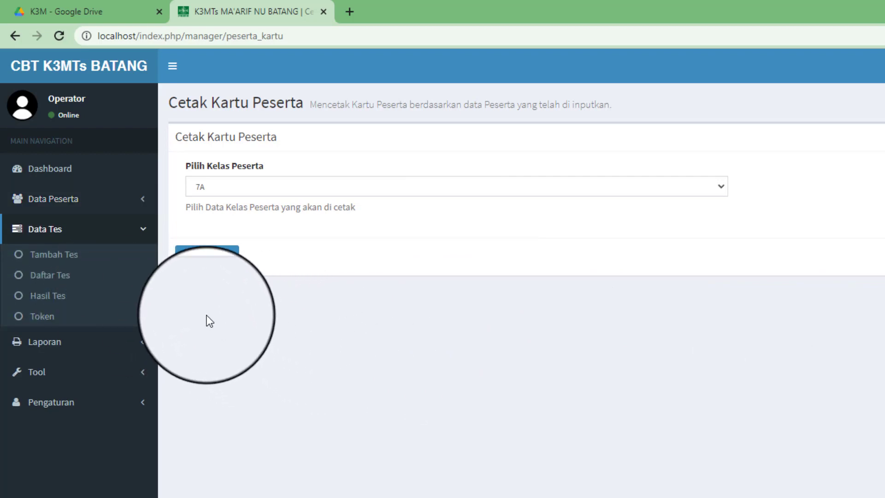
pyautogui.click(50, 263)
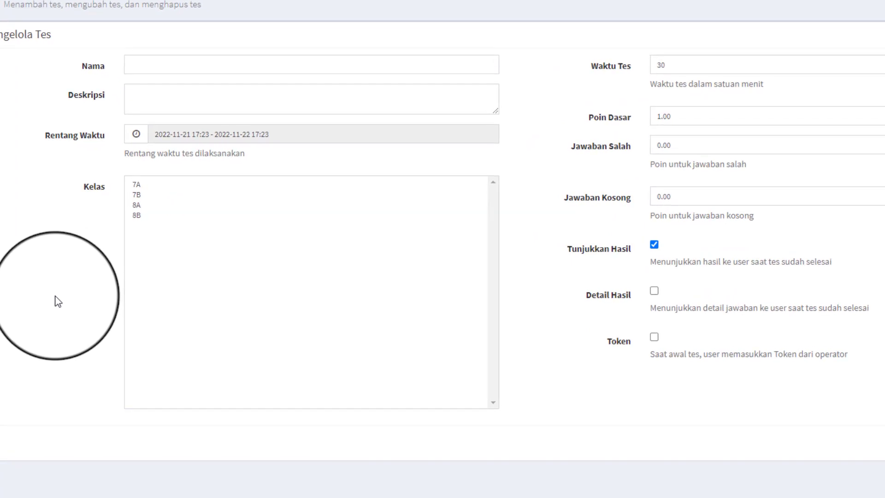
pyautogui.click(170, 70)
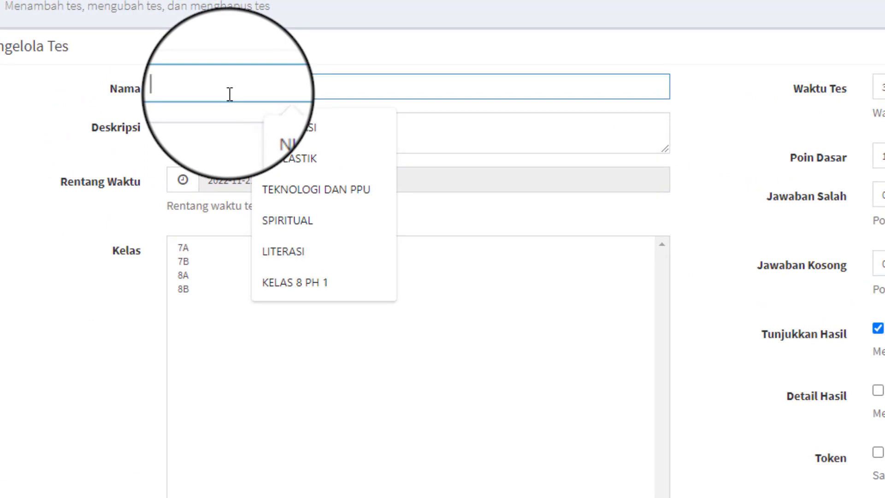
pyautogui.click(244, 64)
pyautogui.click(230, 82)
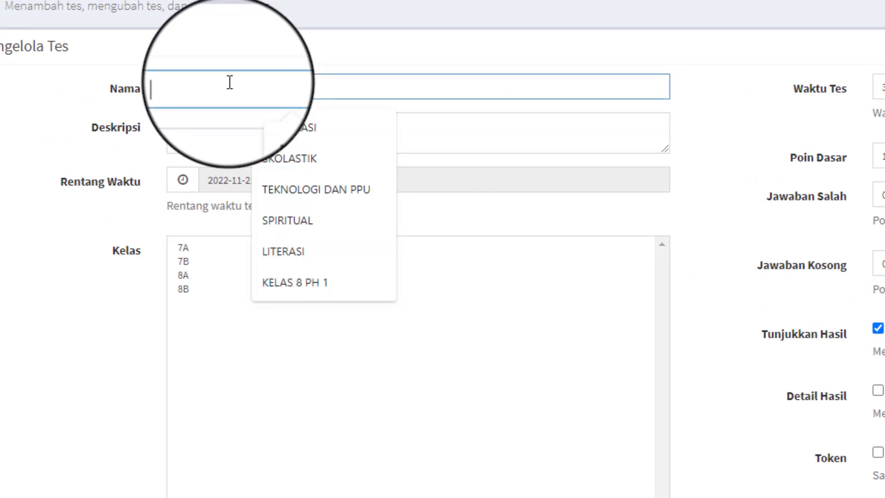
pyautogui.write('s')
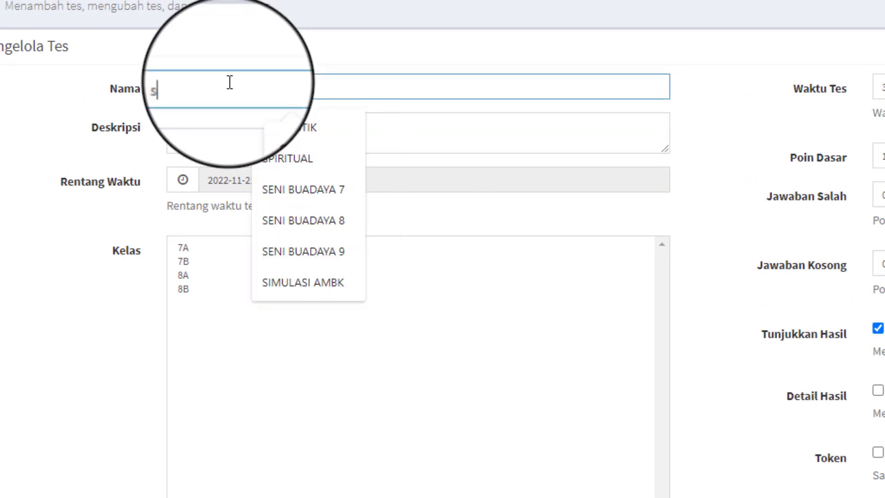
pyautogui.press('BackSpace')
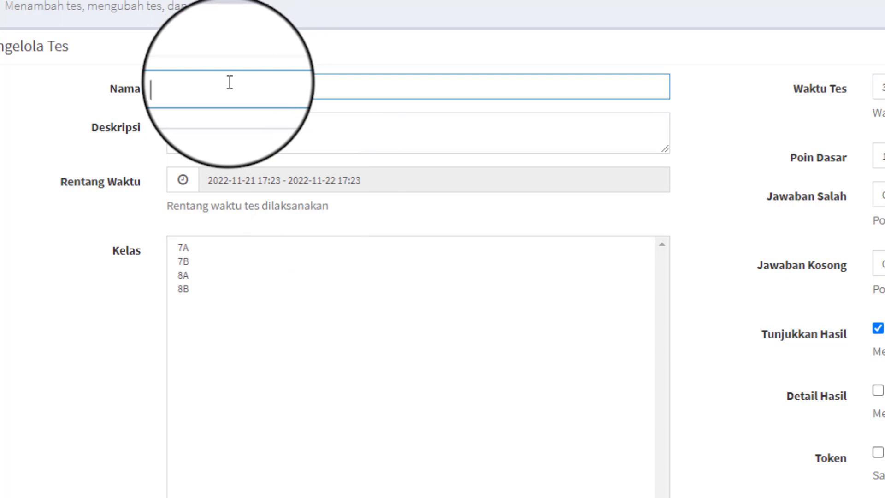
pyautogui.write('SIMU')
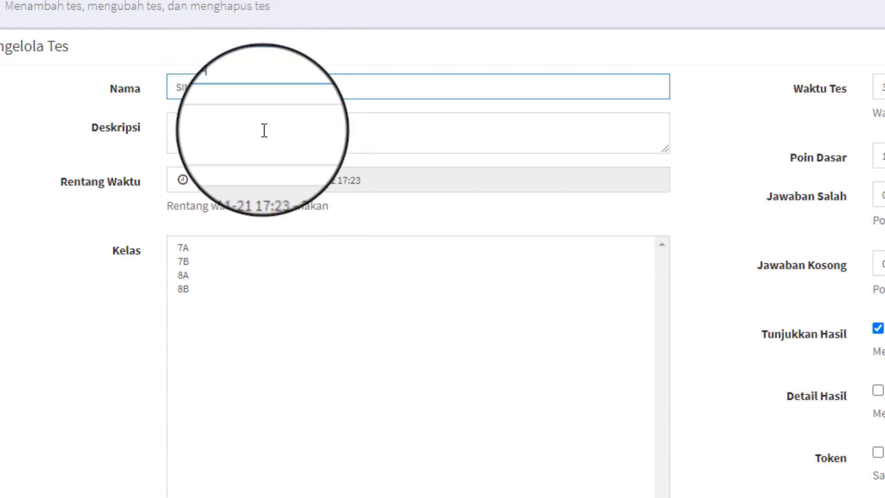
pyautogui.click(258, 135)
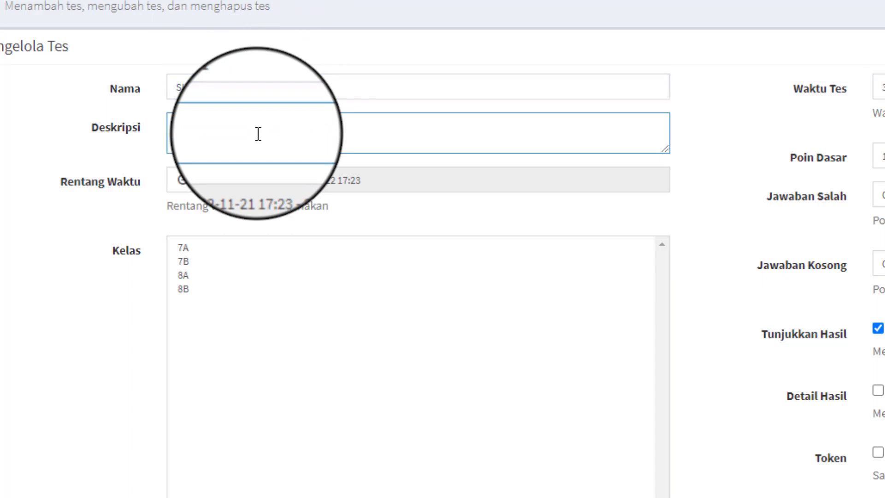
pyautogui.write('PAS')
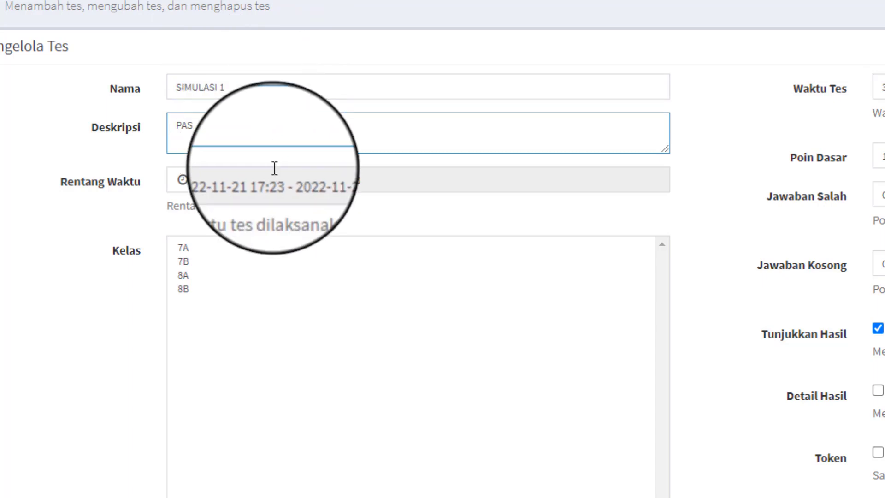
# - Set the start of the test's time range to 24 November 2022, 7:30 AM
pyautogui.click(273, 177)
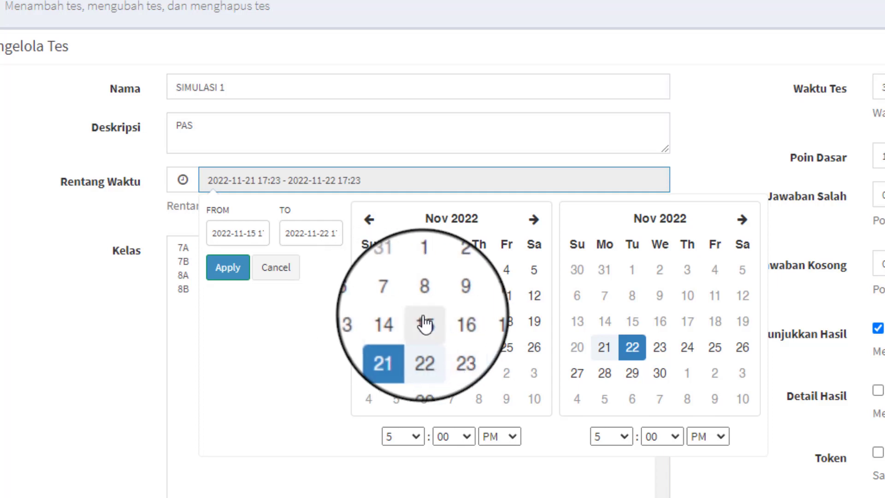
pyautogui.click(479, 347)
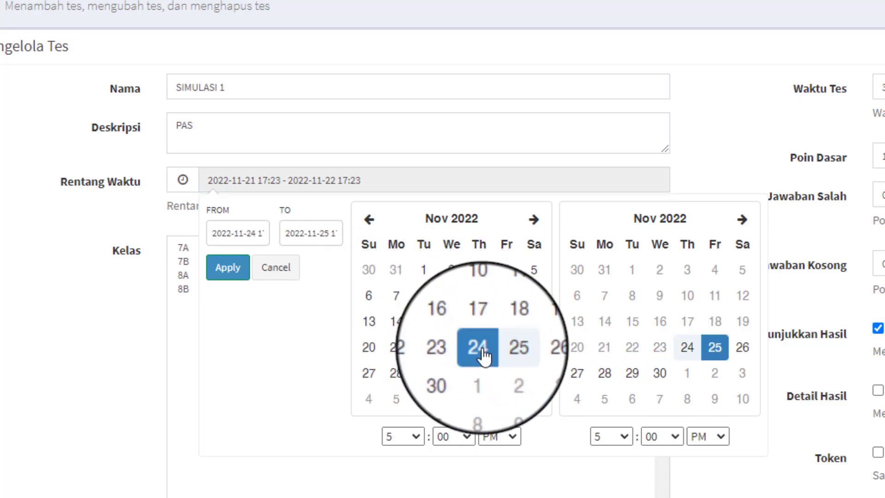
pyautogui.click(412, 435)
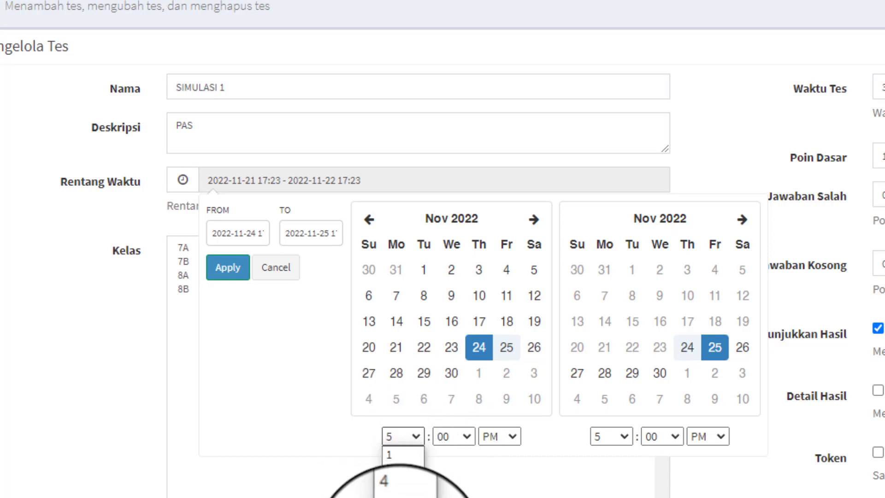
pyautogui.click(401, 493)
pyautogui.click(456, 436)
pyautogui.click(445, 473)
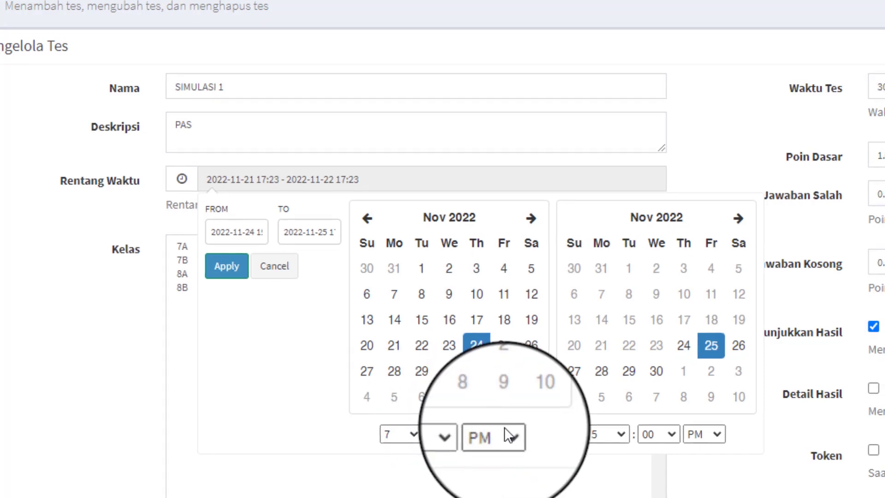
pyautogui.click(507, 436)
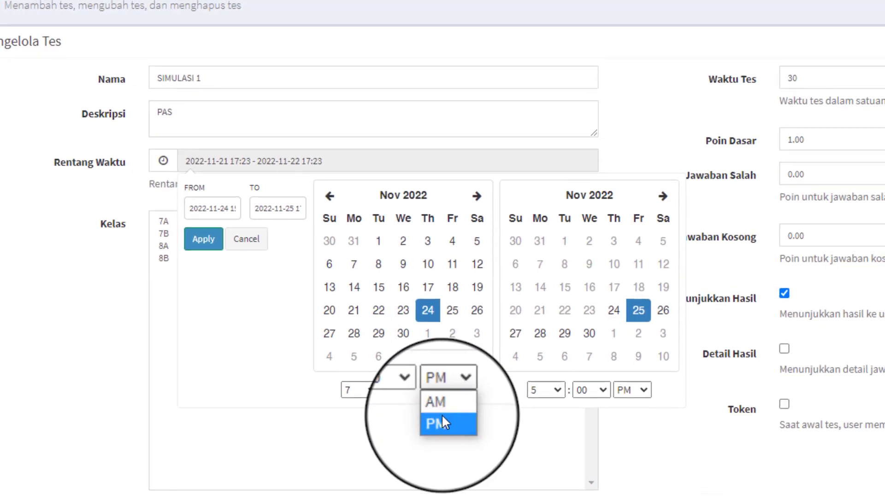
pyautogui.click(436, 402)
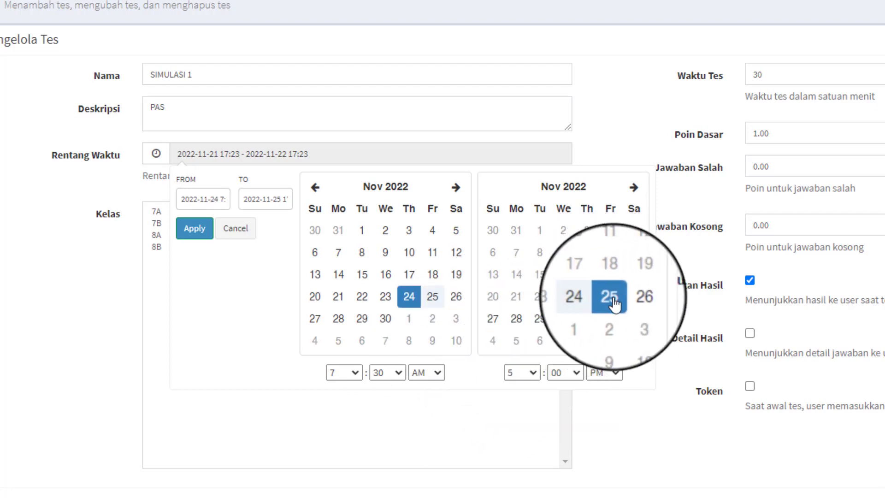
# - Set the end of the time range to 24 November 2022, 11:50 AM, and apply the range
pyautogui.click(594, 300)
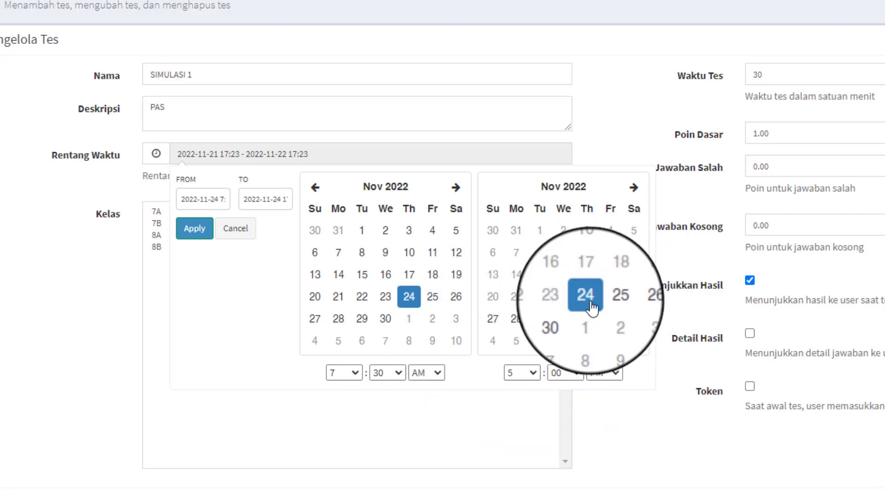
pyautogui.click(530, 374)
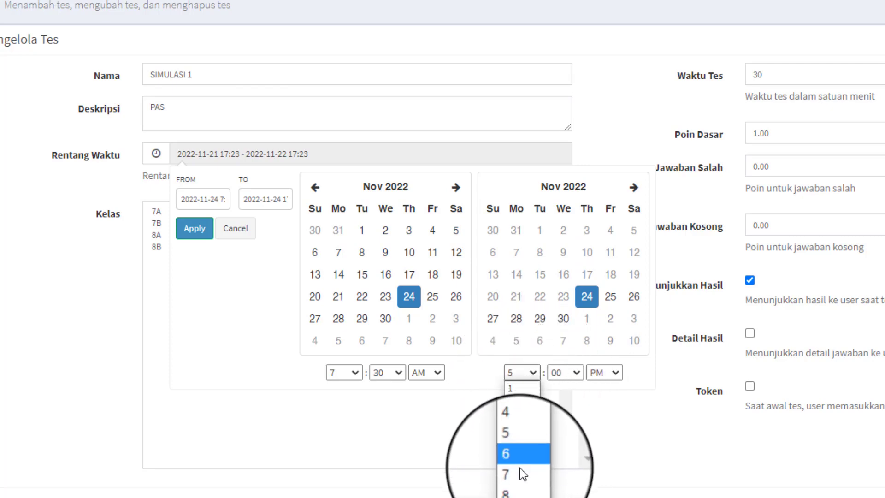
pyautogui.click(514, 497)
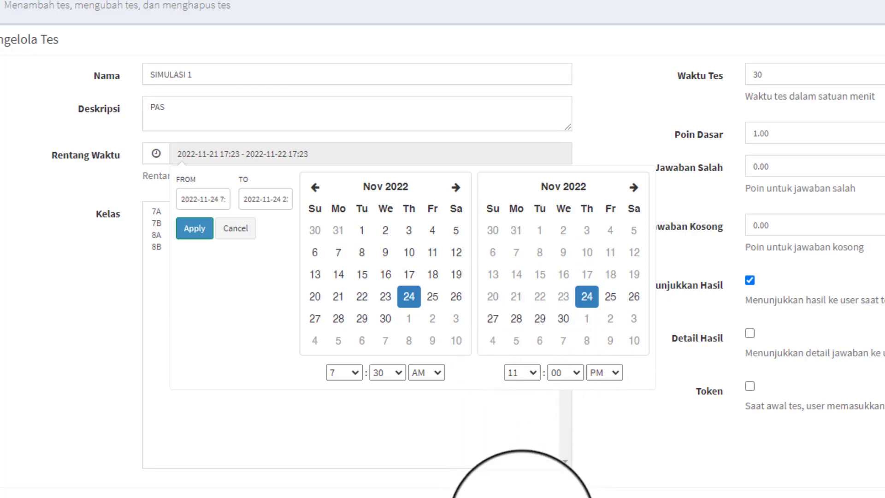
pyautogui.click(565, 373)
pyautogui.click(566, 451)
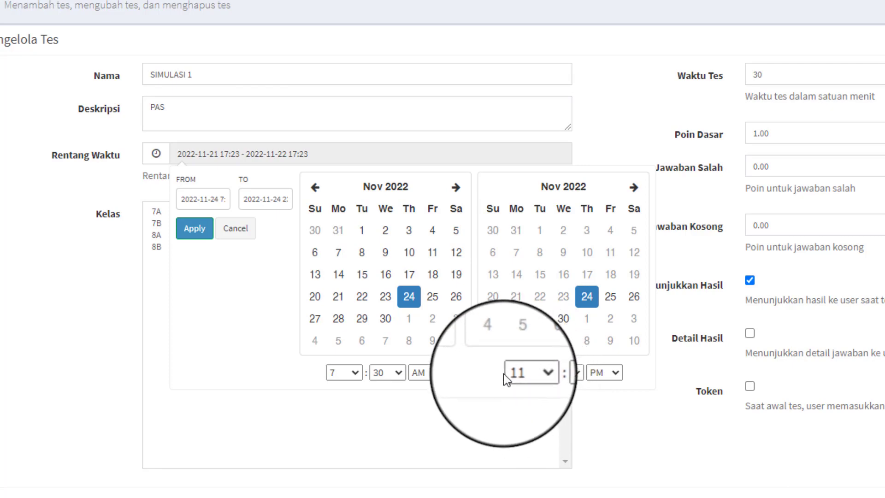
pyautogui.click(601, 375)
pyautogui.click(602, 385)
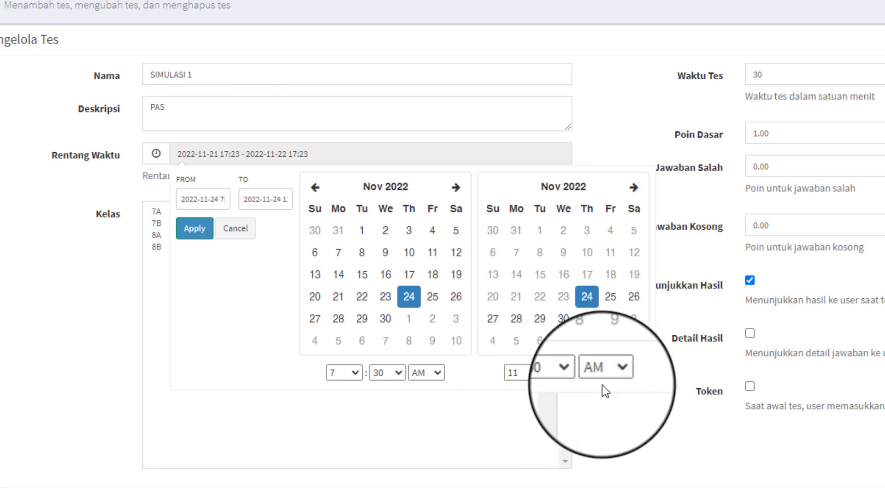
pyautogui.click(176, 229)
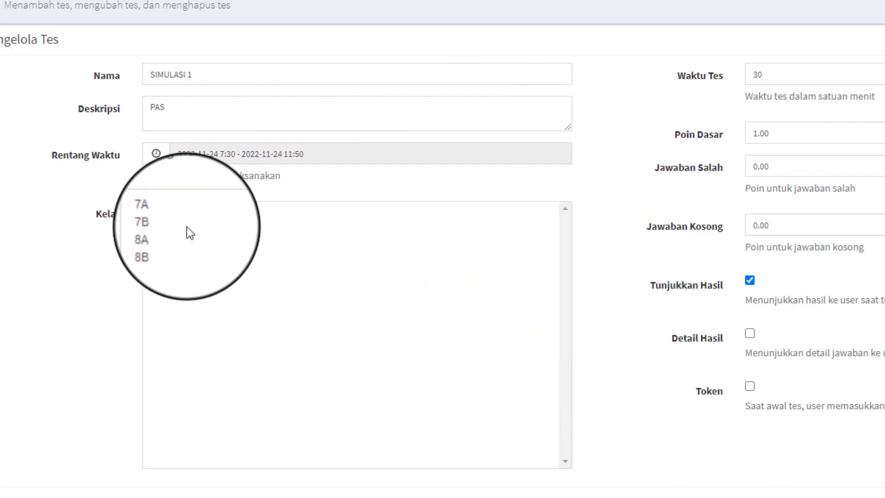
# - Rename the test AKIDAH AKHLAK 7 and assign it to classes 7A and 7B
pyautogui.click(160, 211)
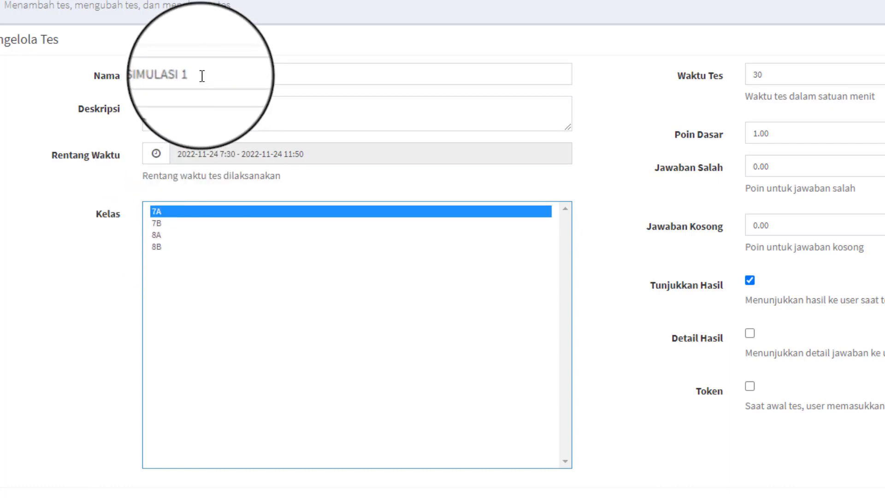
pyautogui.moveTo(202, 76); pyautogui.dragTo(149, 68)
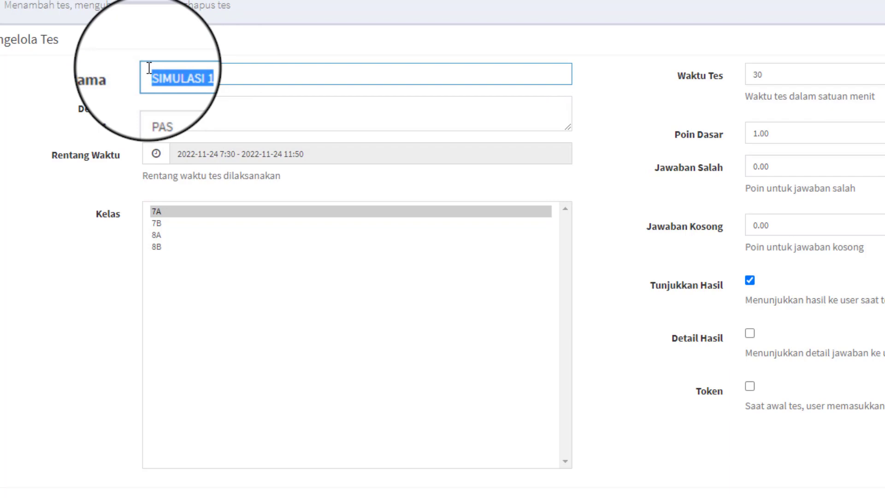
pyautogui.write('AKID')
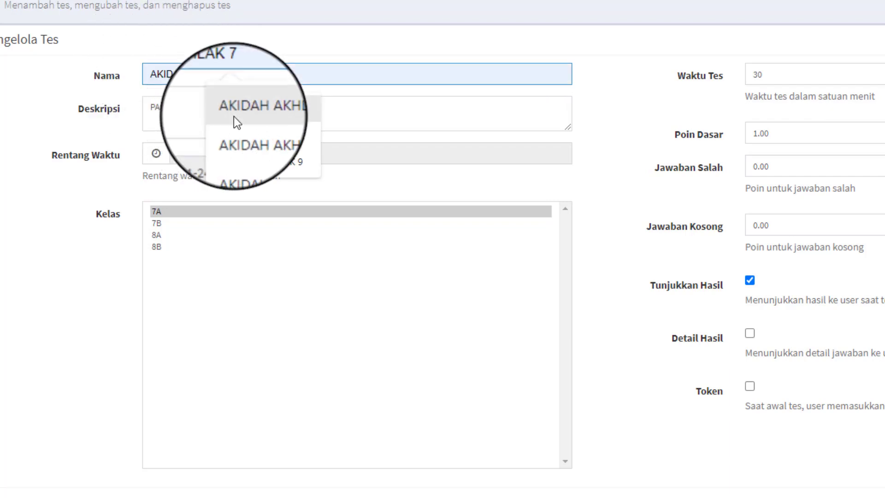
pyautogui.click(234, 116)
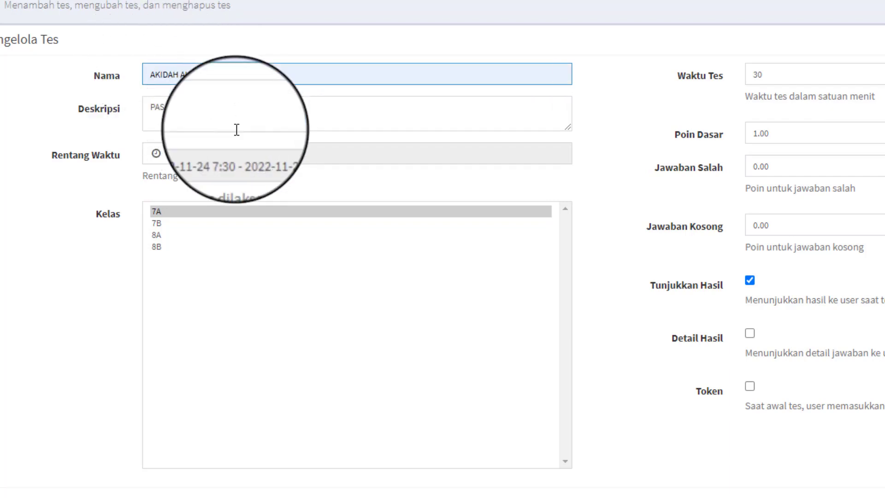
pyautogui.keyDown('ctrl'); pyautogui.click(155, 224); pyautogui.keyUp('ctrl')
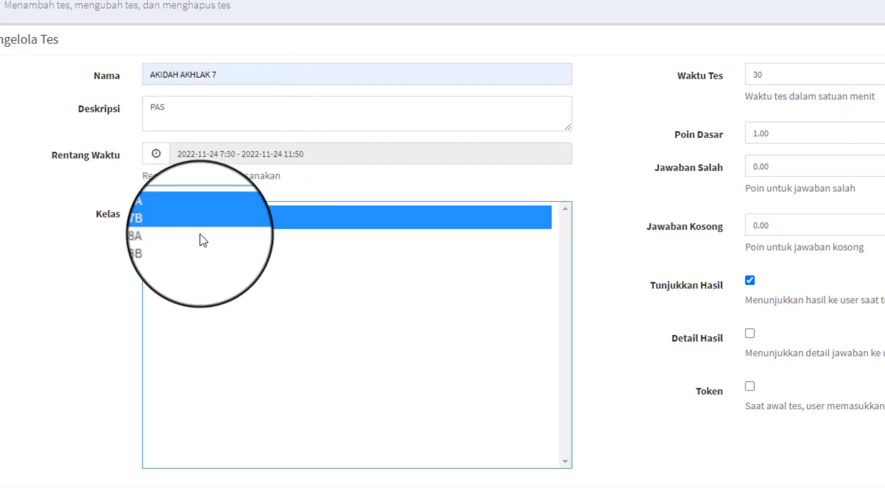
# - Rename the test SIMULASI 1 and assign it to class 7A only
pyautogui.moveTo(231, 72); pyautogui.dragTo(134, 74)
pyautogui.write('s')
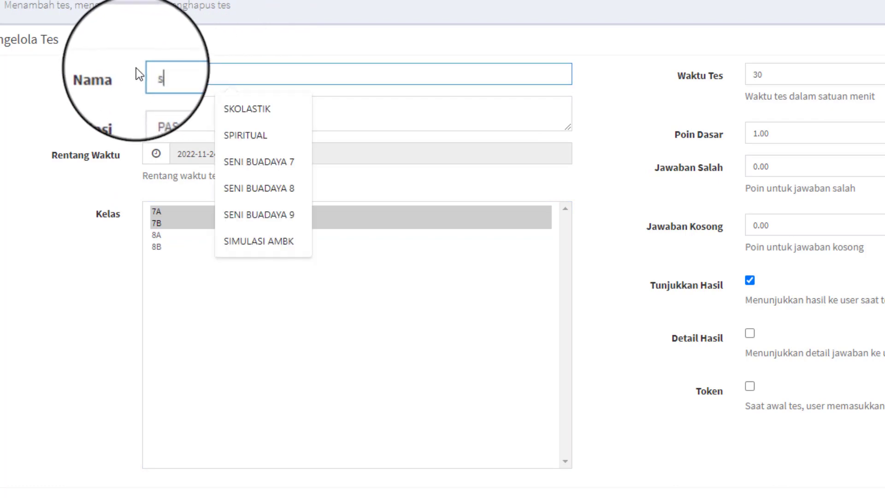
pyautogui.press('BackSpace')
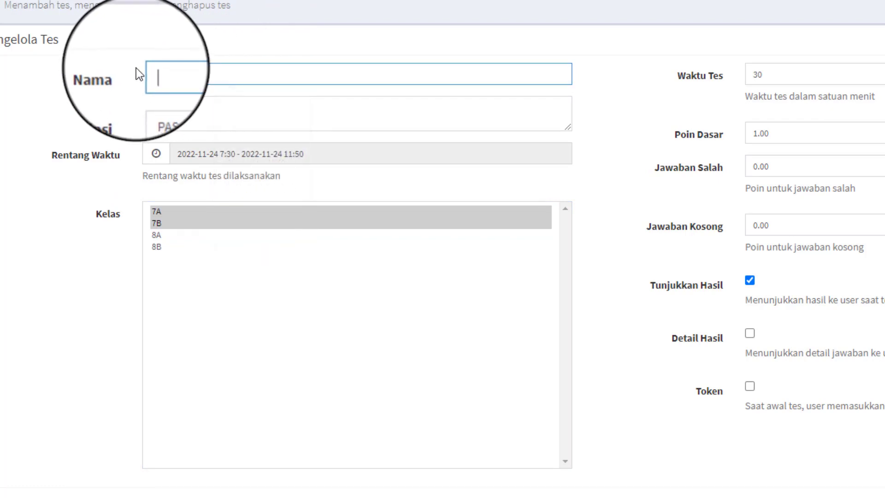
pyautogui.write('SIM')
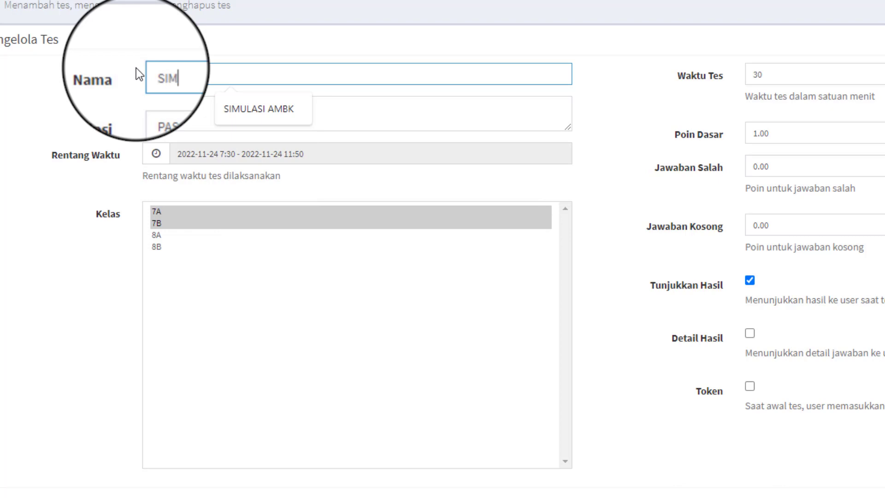
pyautogui.write('ULASI 1')
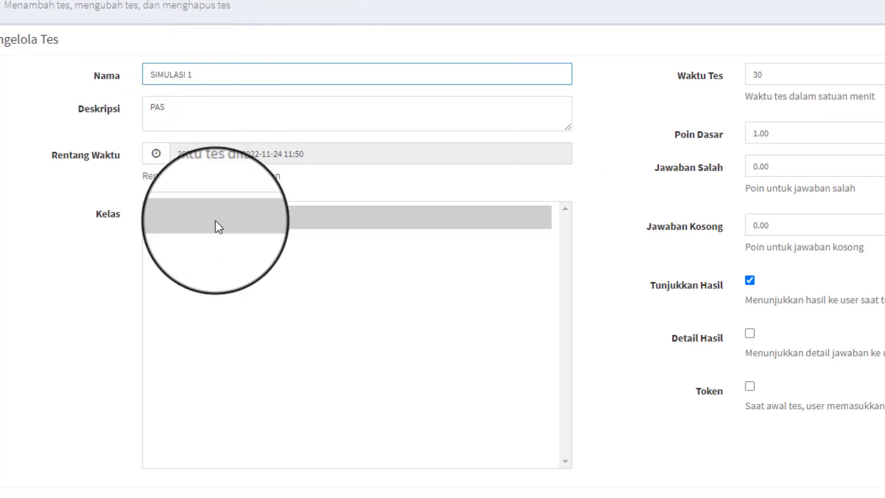
pyautogui.click(167, 212)
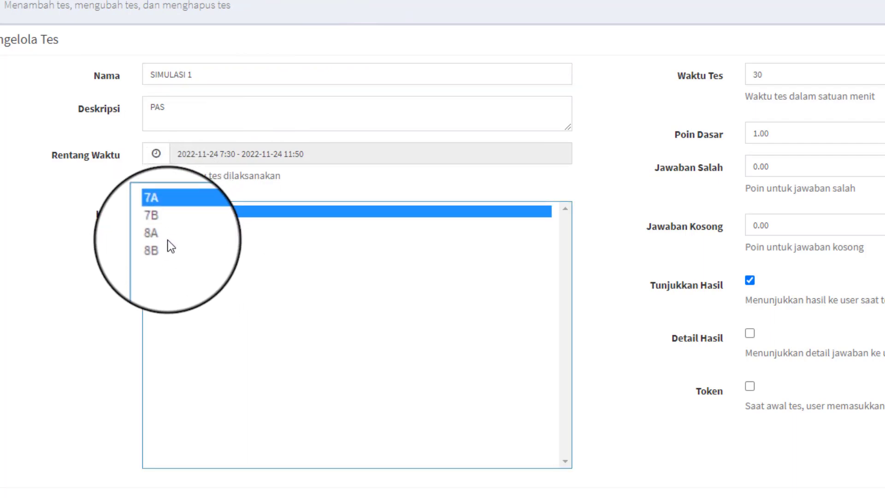
# - Extend the class assignment to 7A, 7B, 8A and 8B, and set the test time to 60 minutes with 4.00 base points
pyautogui.keyDown('shift'); pyautogui.click(168, 245); pyautogui.keyUp('shift')
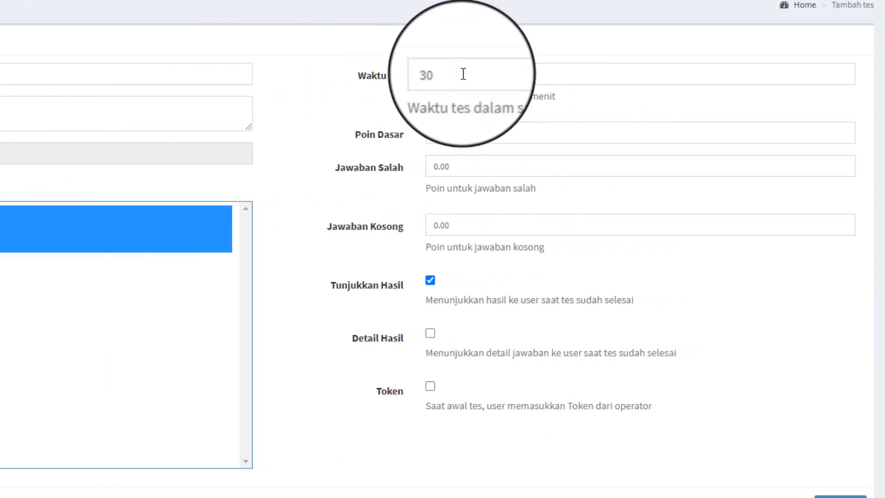
pyautogui.doubleClick(431, 77)
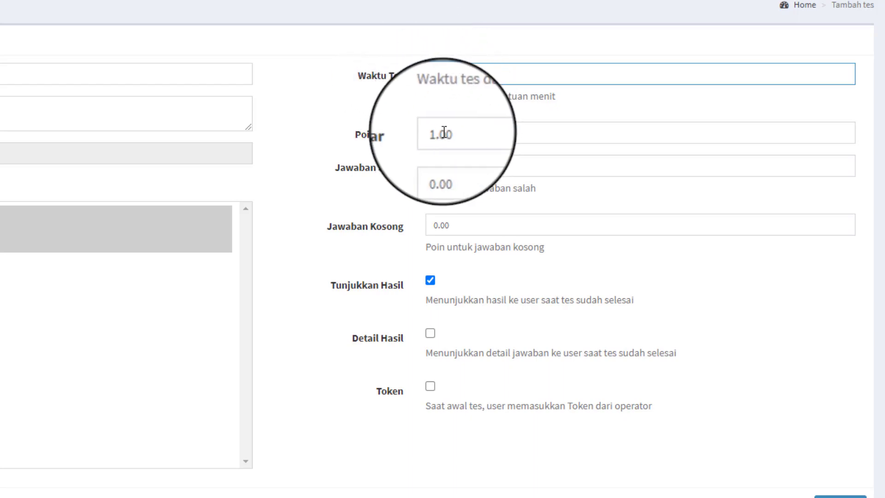
pyautogui.click(429, 124)
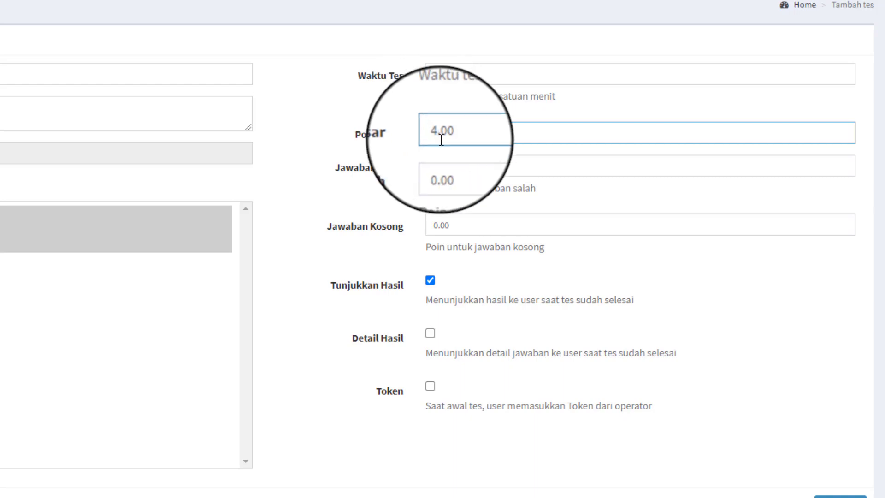
pyautogui.click(455, 173)
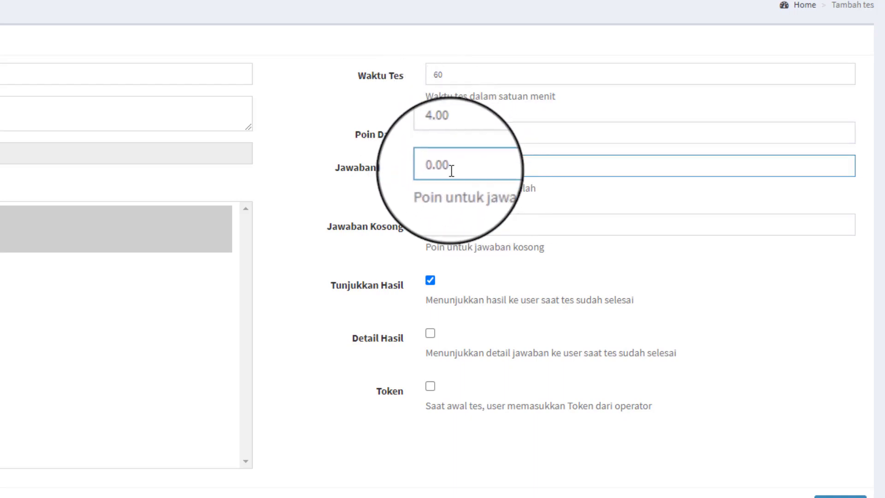
pyautogui.click(457, 226)
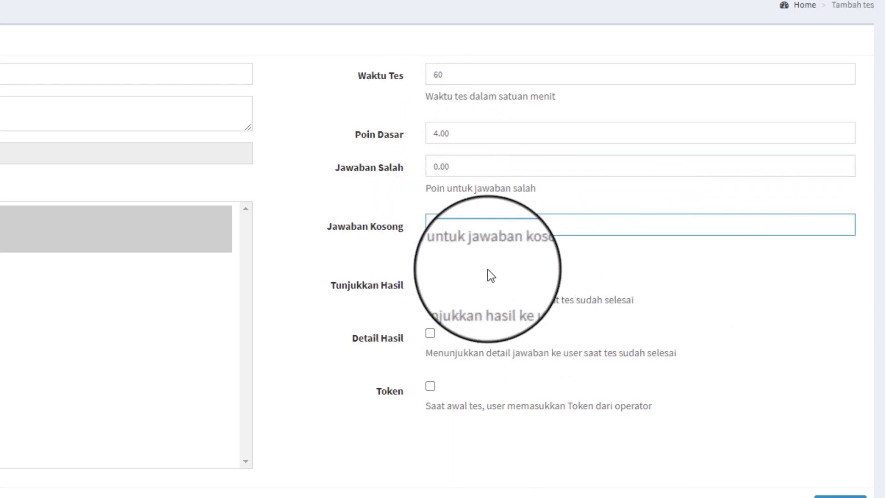
# - Switch off showing results to participants and require a token at the start of the test
pyautogui.click(432, 279)
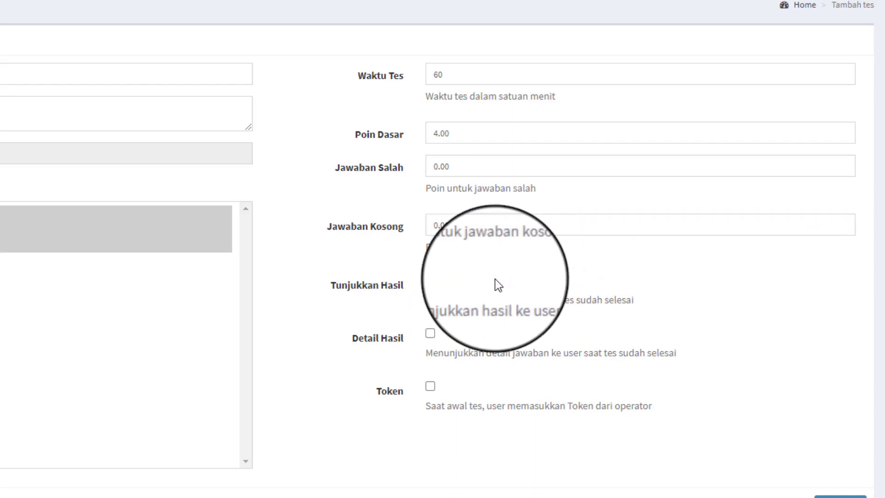
pyautogui.click(430, 386)
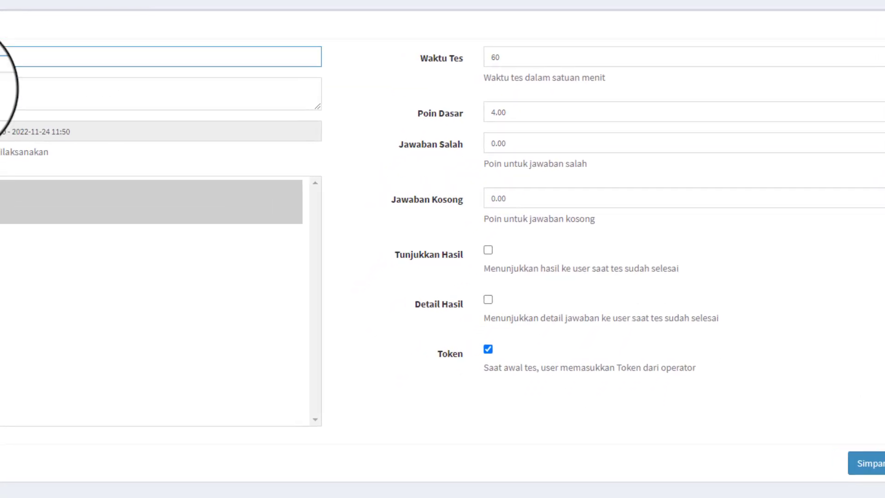
# - Review the test's PAS description, time range, test time and base points before saving
pyautogui.write('PAS')
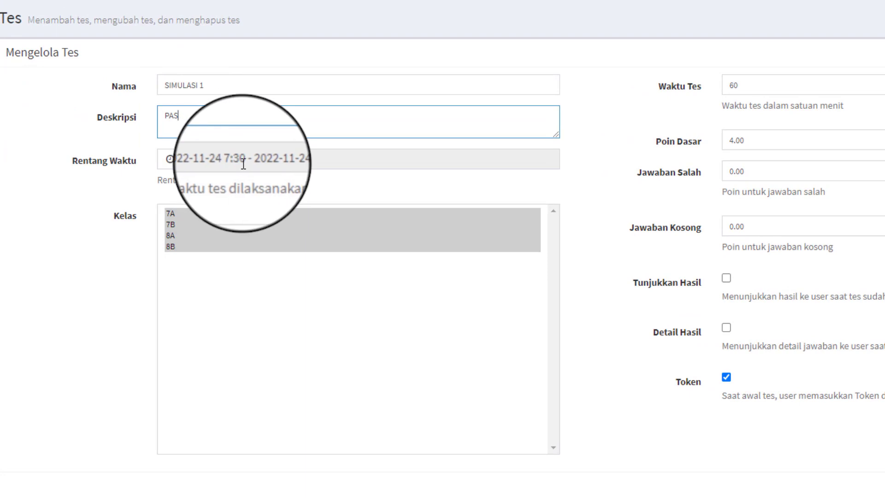
pyautogui.click(244, 164)
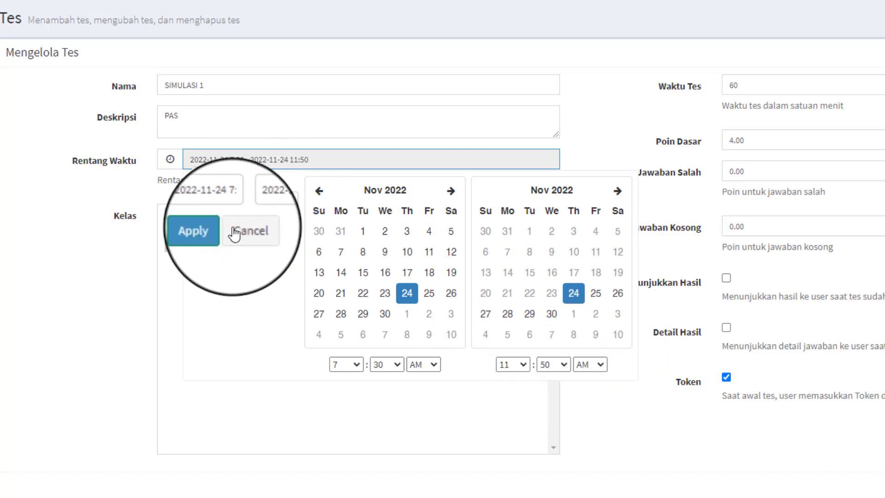
pyautogui.click(217, 234)
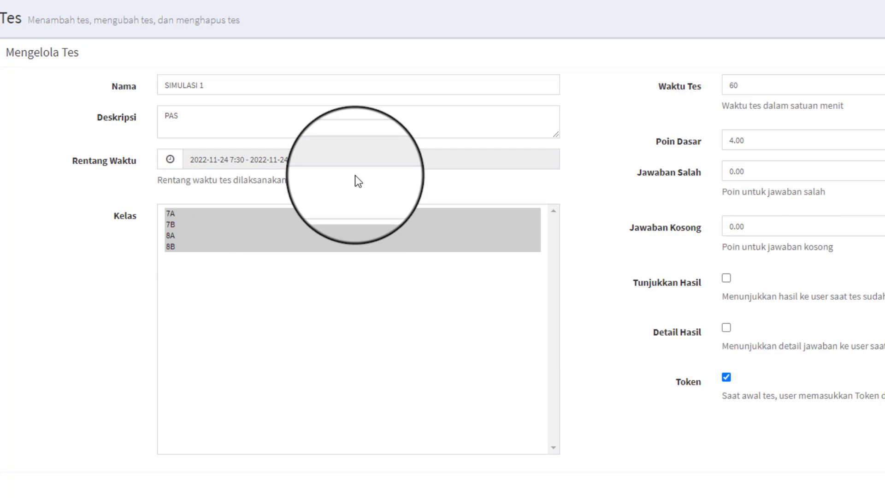
pyautogui.click(296, 159)
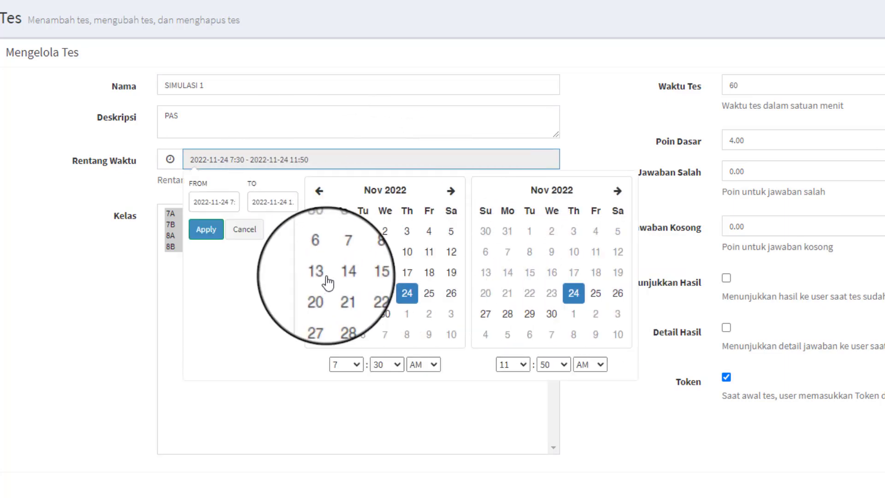
pyautogui.click(206, 230)
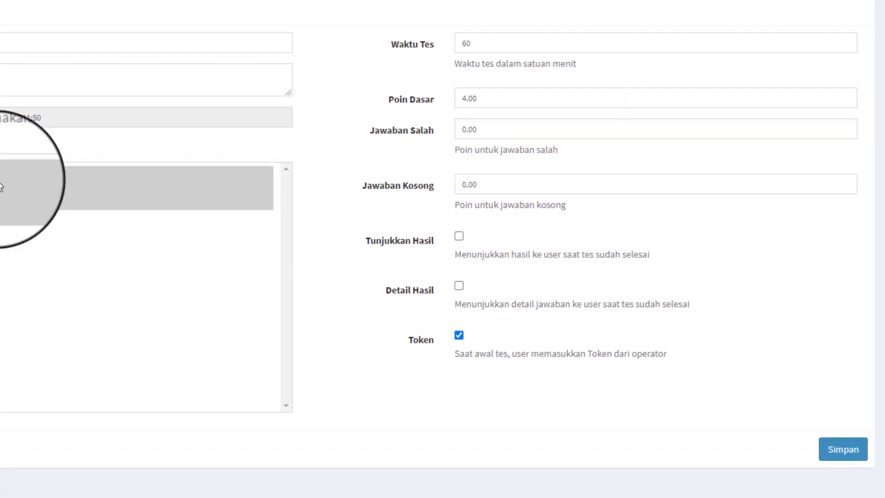
pyautogui.doubleClick(454, 41)
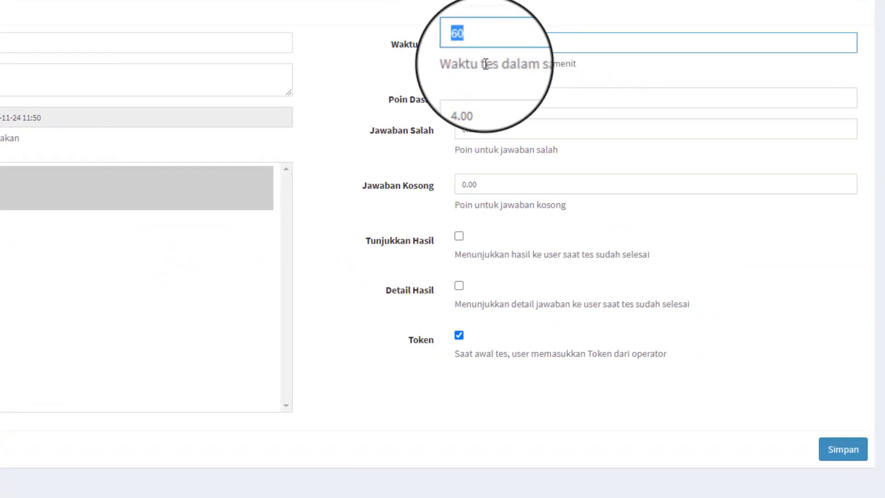
pyautogui.moveTo(467, 104); pyautogui.dragTo(461, 102)
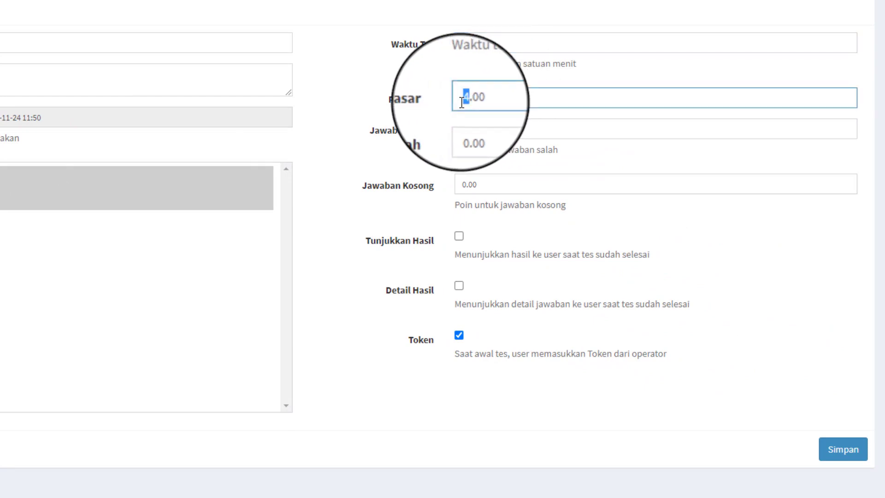
# - Save the test with Tunjukkan Hasil switched off and Token enabled
pyautogui.click(459, 236)
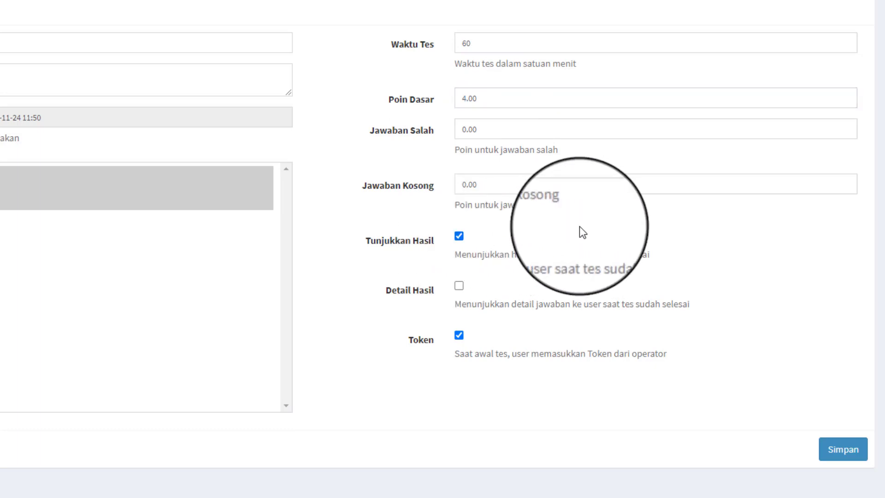
pyautogui.click(458, 236)
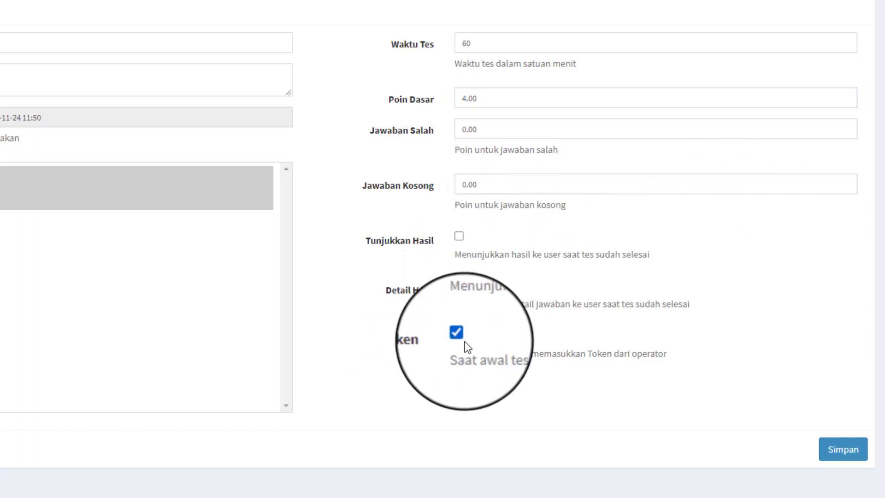
pyautogui.click(828, 455)
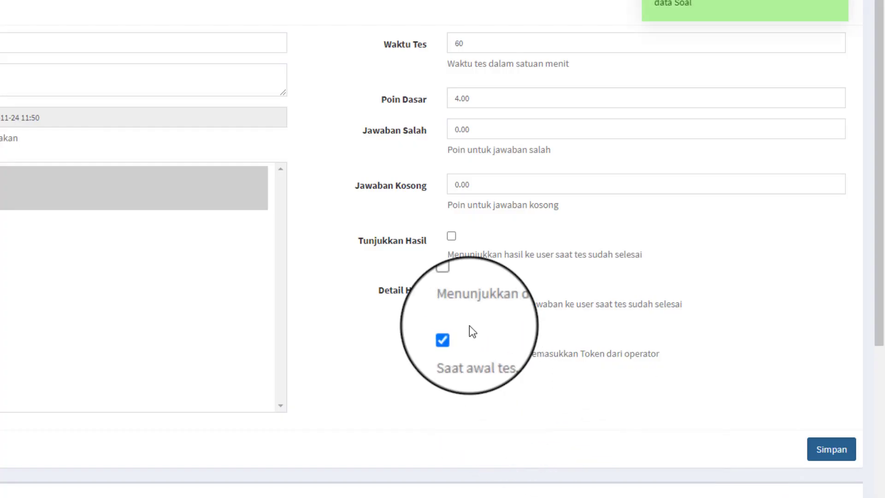
# - Add 25 questions from the SIMULASI topic to the test, with 4 answers per question
pyautogui.scroll(-8, 289, 136)
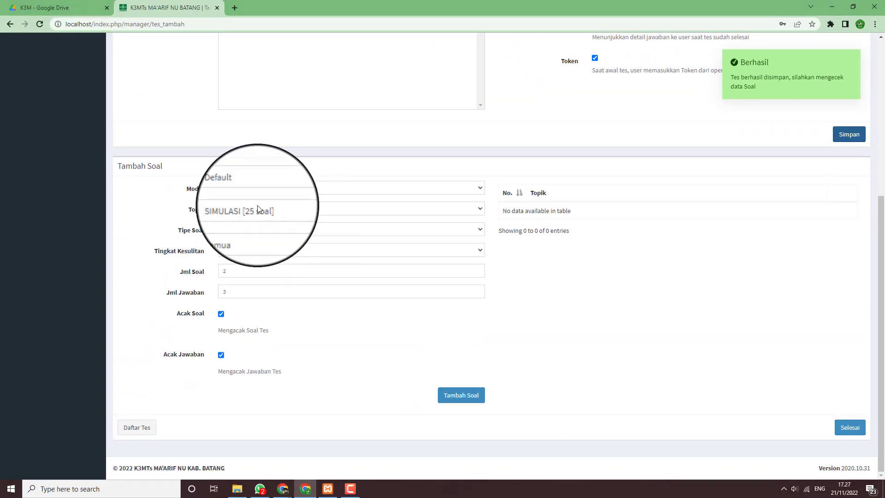
pyautogui.click(276, 210)
pyautogui.click(272, 221)
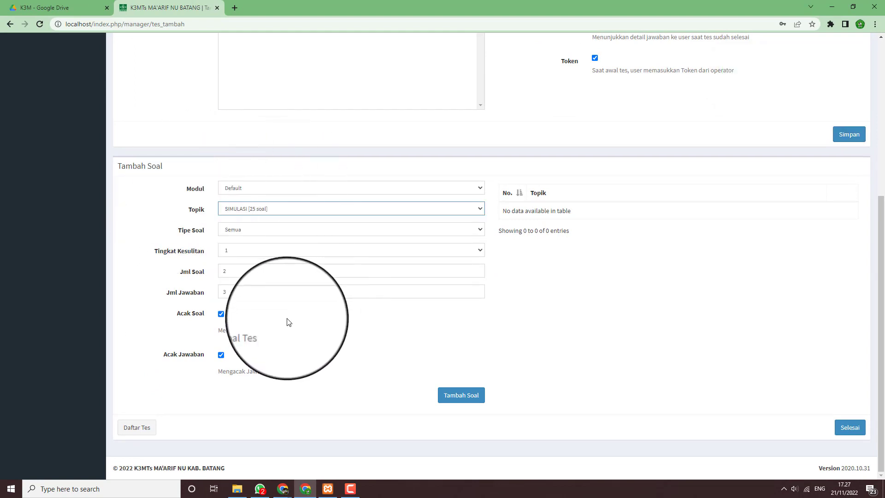
pyautogui.doubleClick(224, 270)
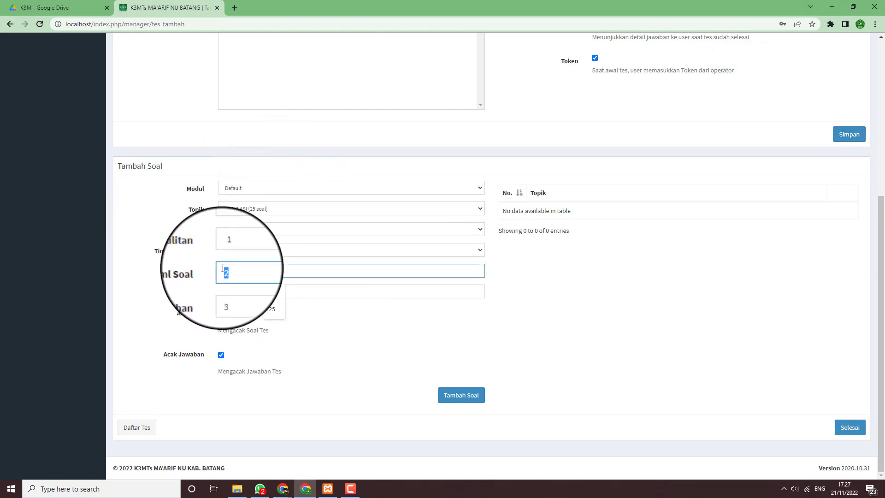
pyautogui.doubleClick(221, 293)
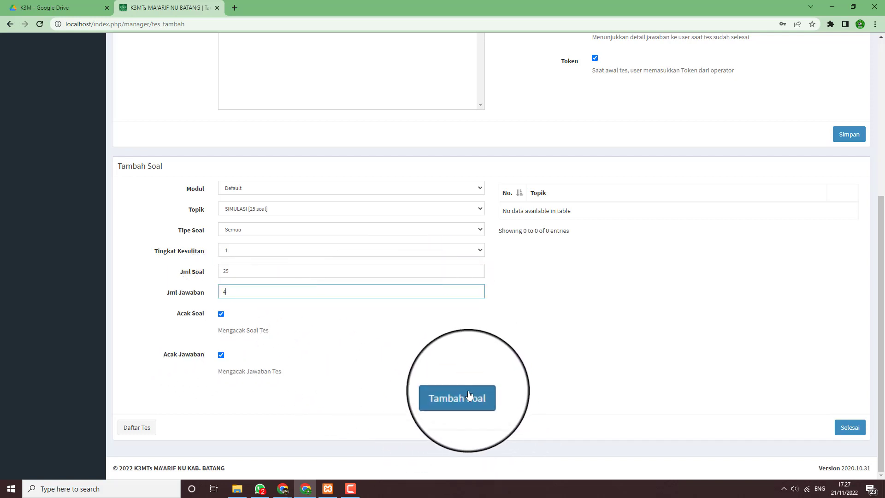
pyautogui.click(453, 396)
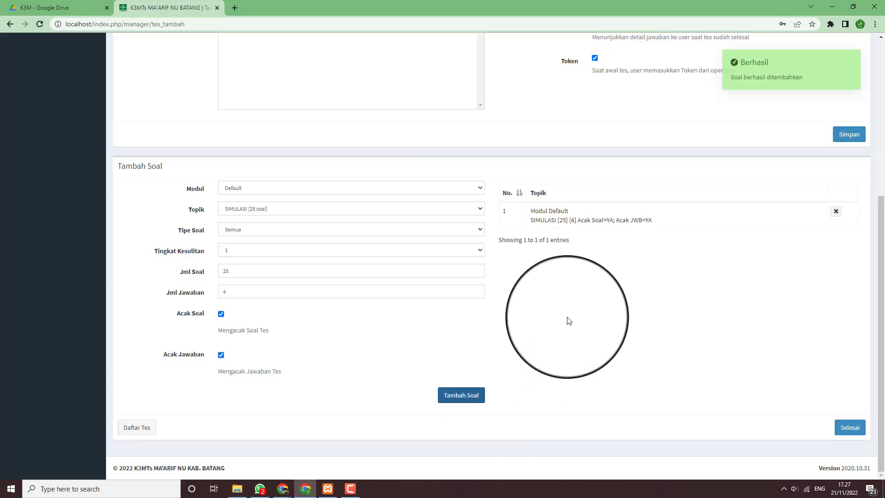
# - Check the question and answer counts and shuffle settings of the added topic, and finish the test setup
pyautogui.doubleClick(561, 220)
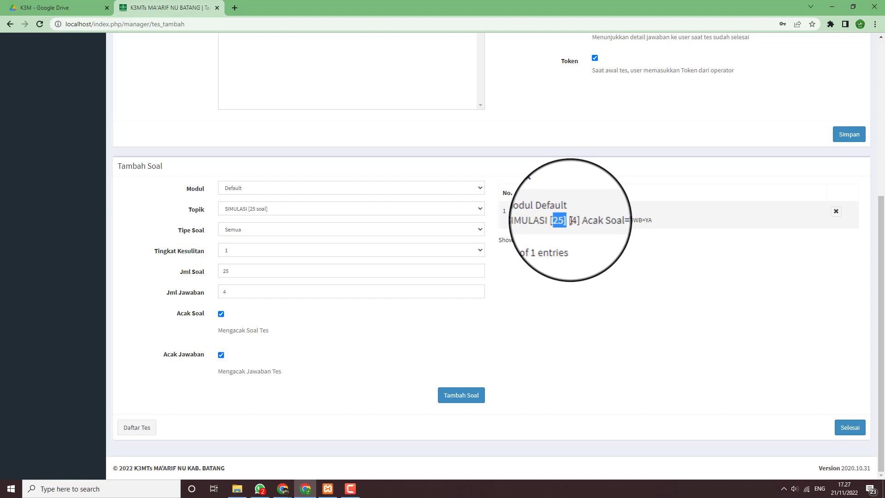
pyautogui.moveTo(572, 220); pyautogui.dragTo(647, 220)
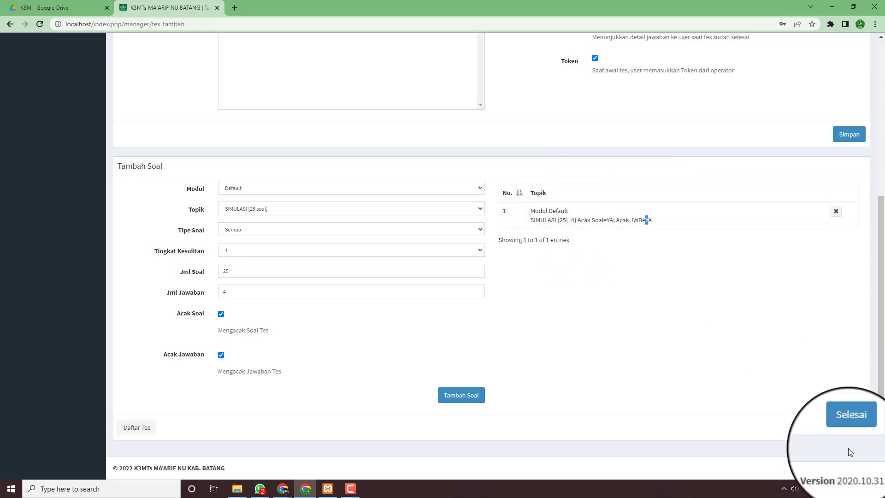
pyautogui.click(849, 427)
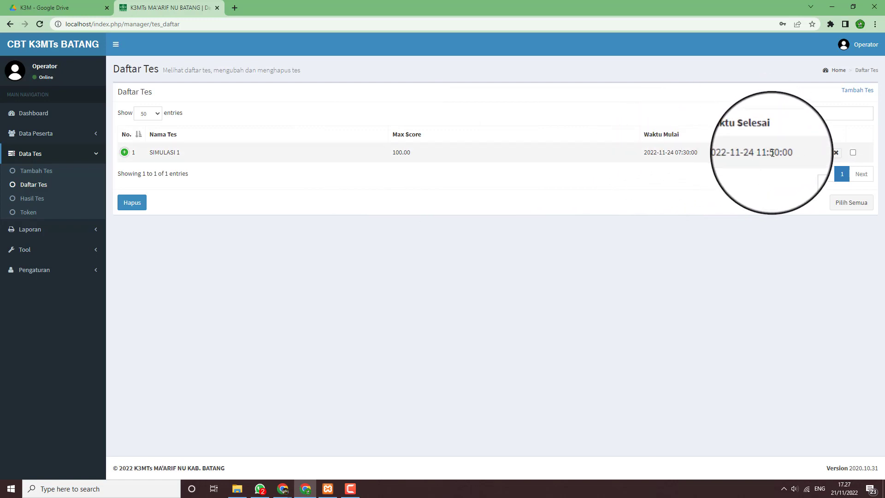
# - Examine the expanded details of SIMULASI 1 in the test list, including its settings, questions and participating classes
pyautogui.click(137, 155)
pyautogui.click(138, 156)
pyautogui.click(137, 156)
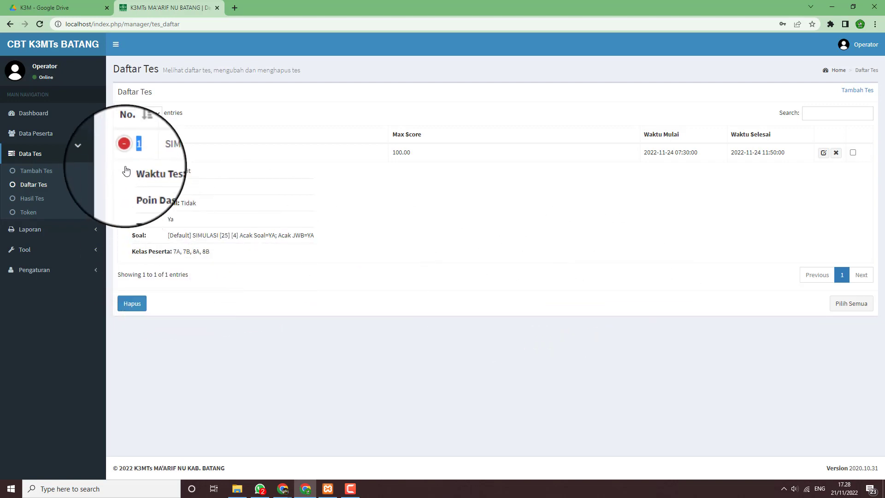
pyautogui.click(124, 152)
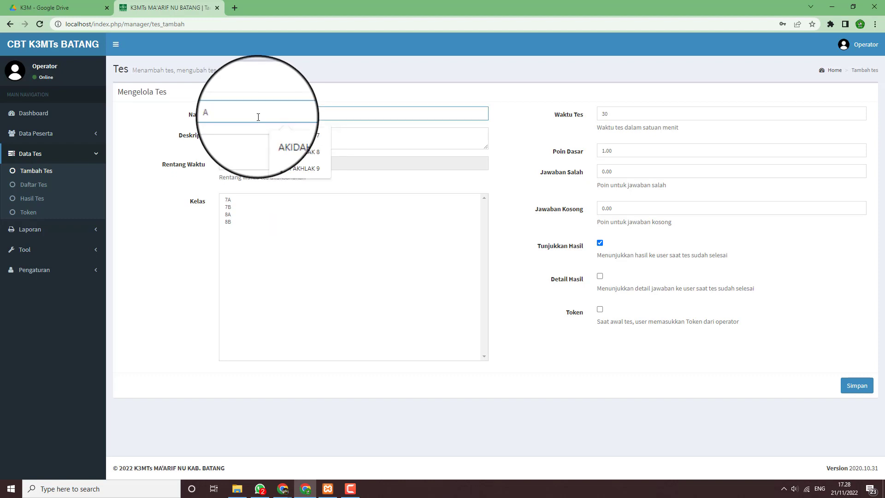
# - Name the new test AKIDAH AKHLAK 7 and enter PAS as its description
pyautogui.click(299, 131)
pyautogui.click(273, 138)
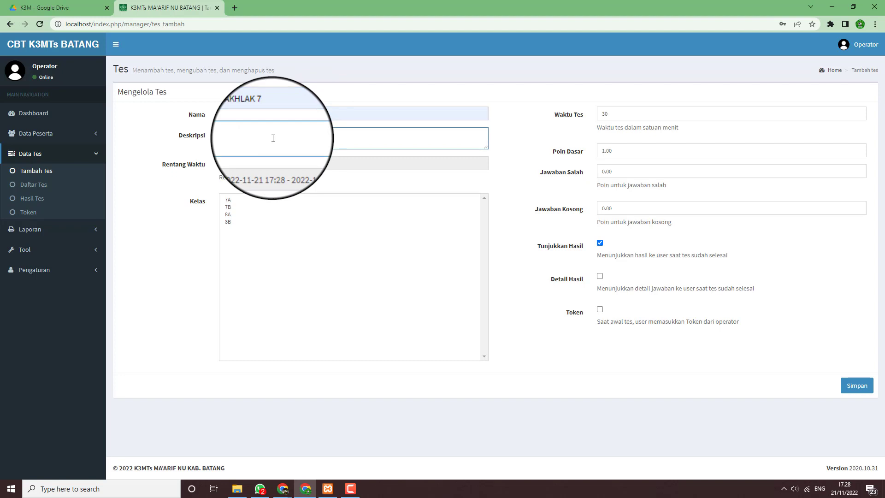
pyautogui.write('PAS')
# - Set the start of the new test's time range to 1 December 2022, 7:30 AM
pyautogui.click(285, 164)
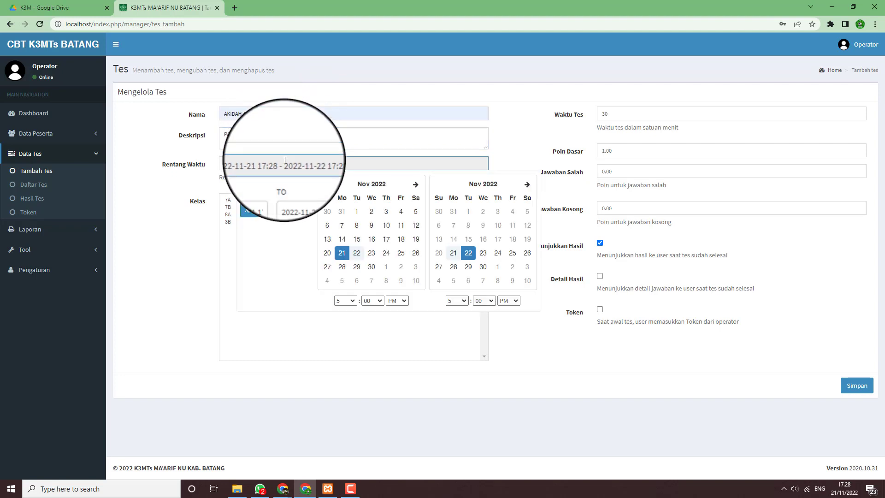
pyautogui.click(415, 187)
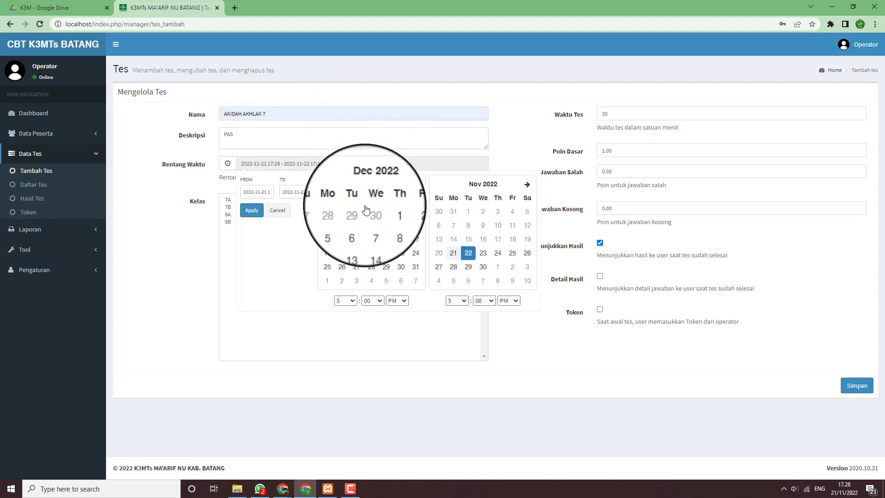
pyautogui.click(385, 212)
pyautogui.click(512, 212)
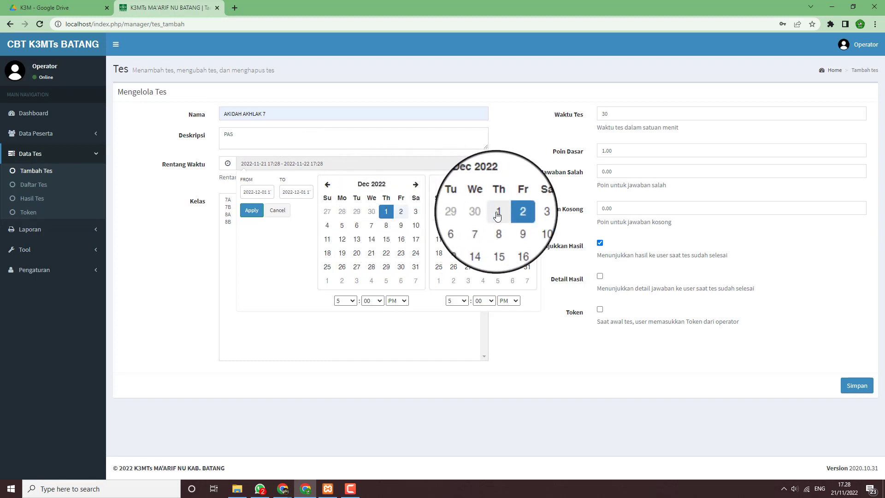
pyautogui.click(345, 300)
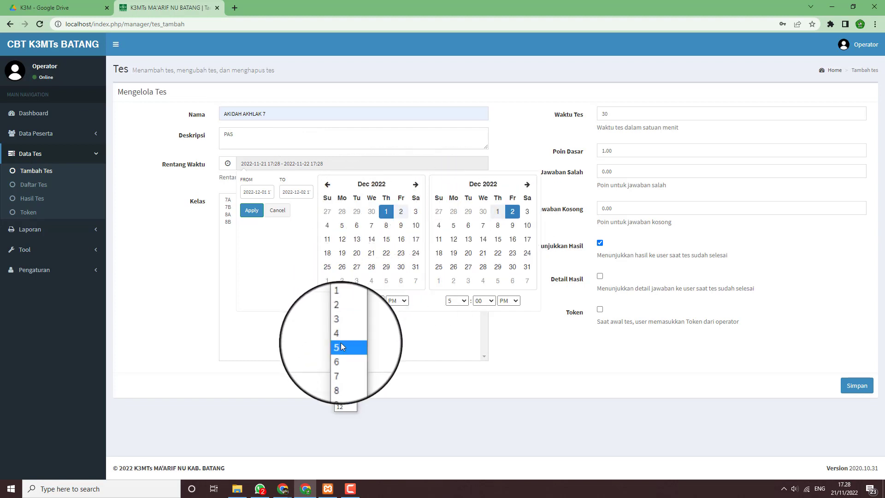
pyautogui.click(342, 363)
pyautogui.click(373, 304)
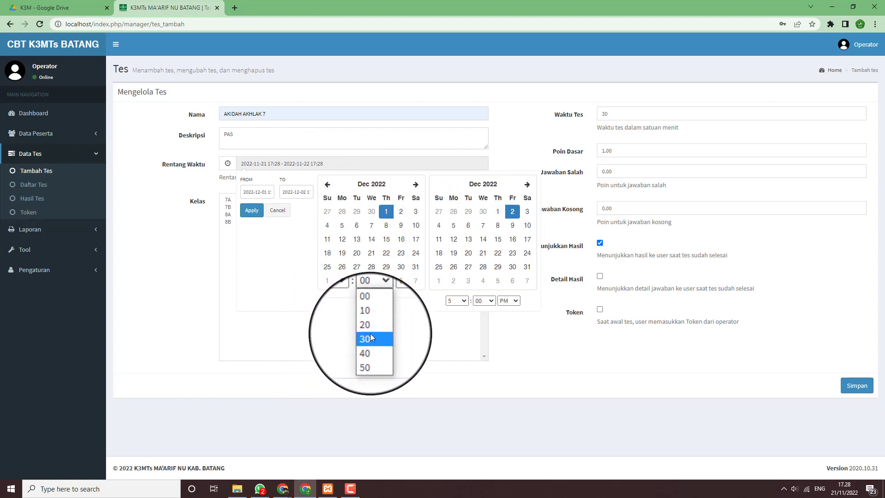
pyautogui.click(370, 335)
pyautogui.click(397, 301)
pyautogui.click(394, 311)
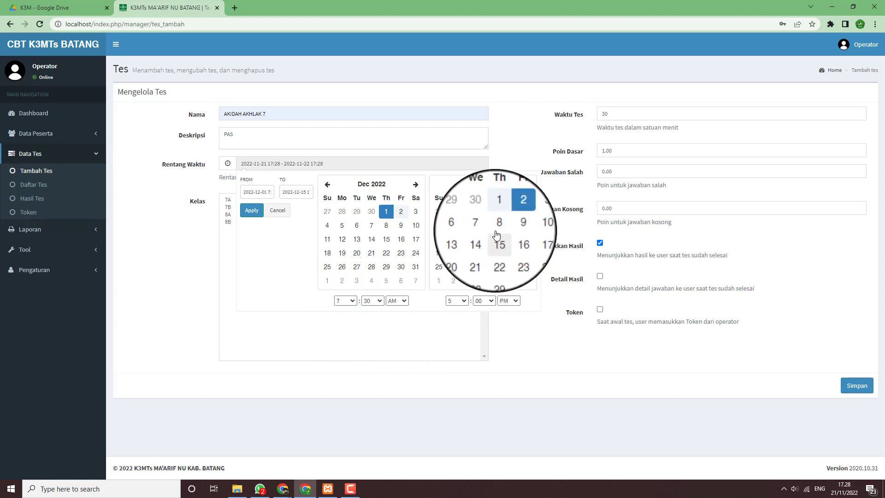
# - Set the end of the test's time range to 1 December 2022, 9:00 AM, and apply the range
pyautogui.click(498, 211)
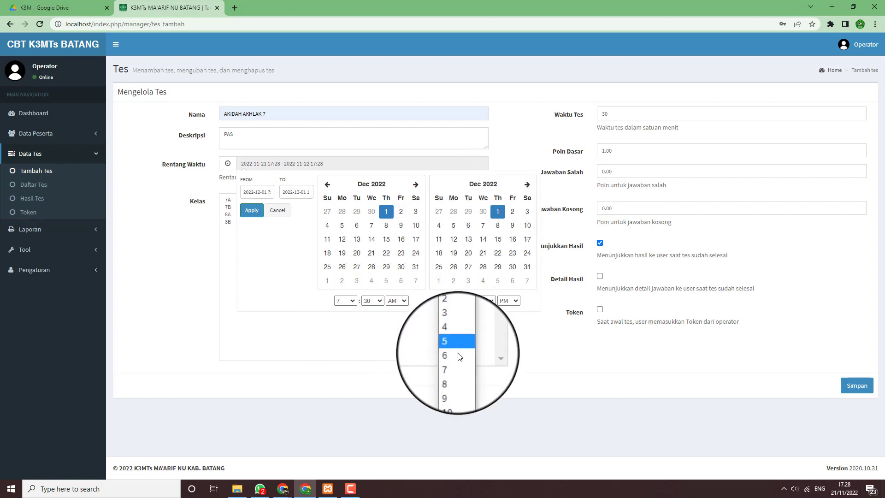
pyautogui.click(456, 371)
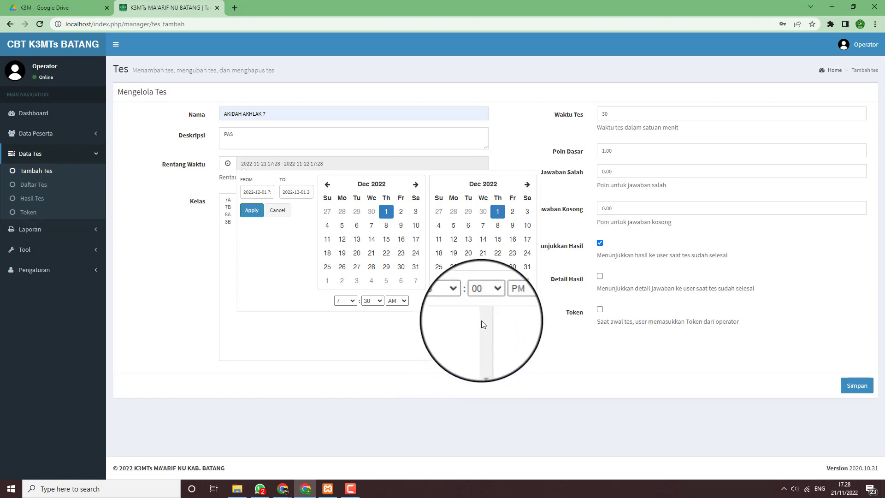
pyautogui.click(456, 300)
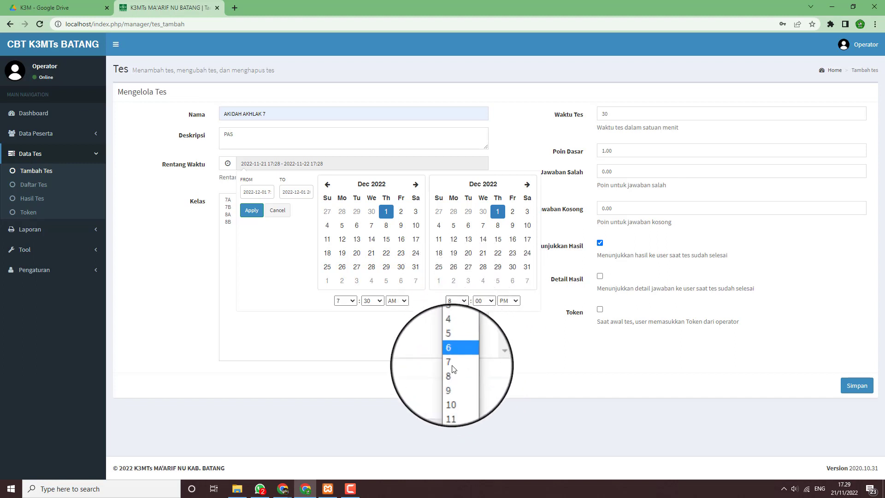
pyautogui.click(456, 371)
pyautogui.click(507, 301)
pyautogui.click(507, 309)
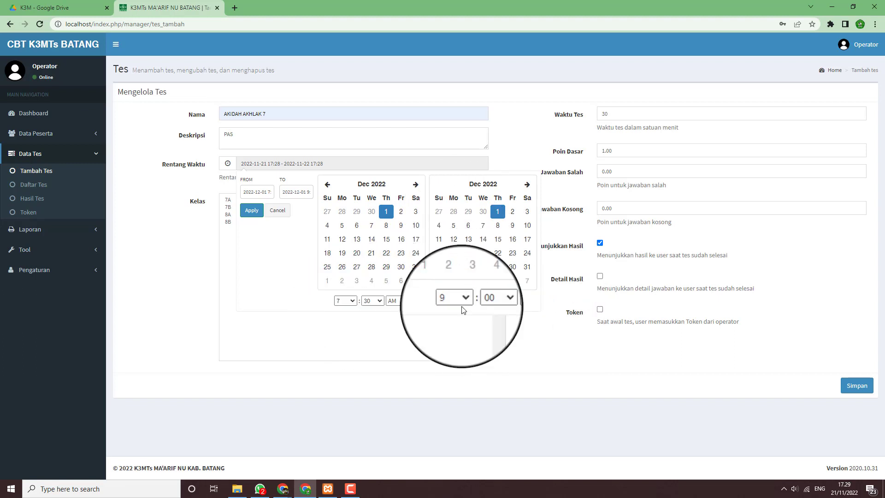
pyautogui.click(257, 211)
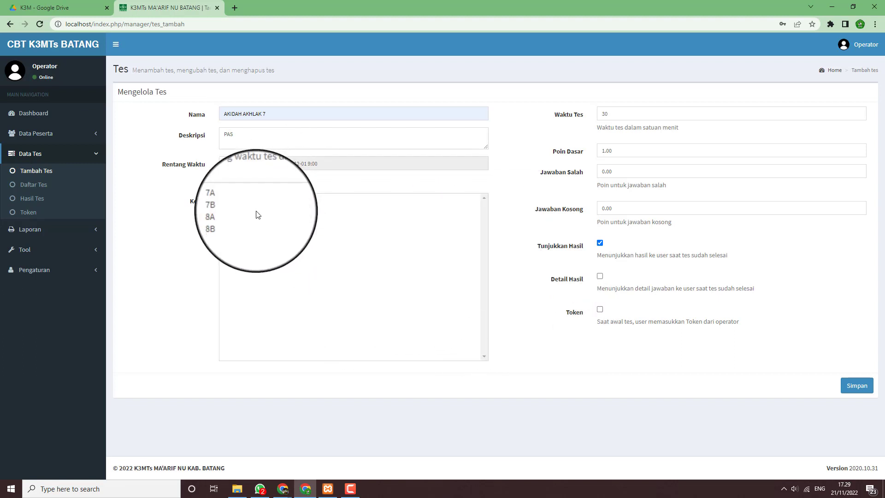
# - Assign classes 7A and 7B to the test, with a duration of 75 minutes and base points of 2.50
pyautogui.click(227, 200)
pyautogui.keyDown('ctrl'); pyautogui.click(227, 207); pyautogui.keyUp('ctrl')
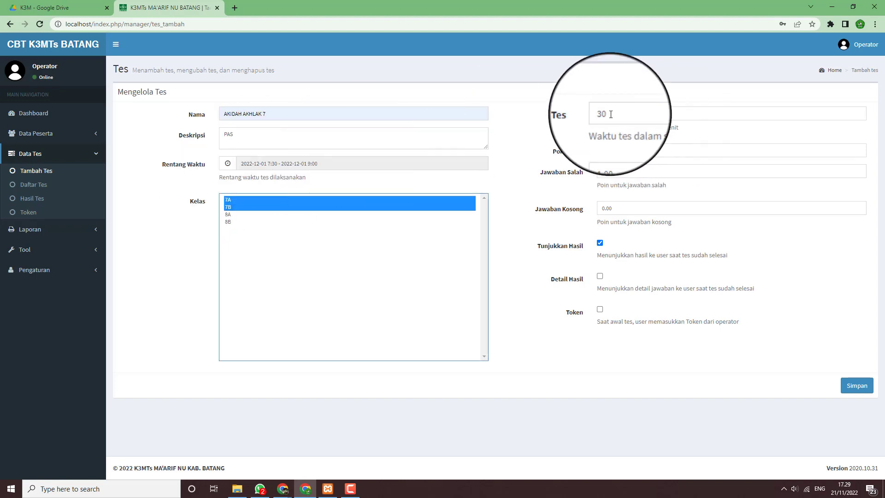
pyautogui.moveTo(611, 114); pyautogui.dragTo(589, 118)
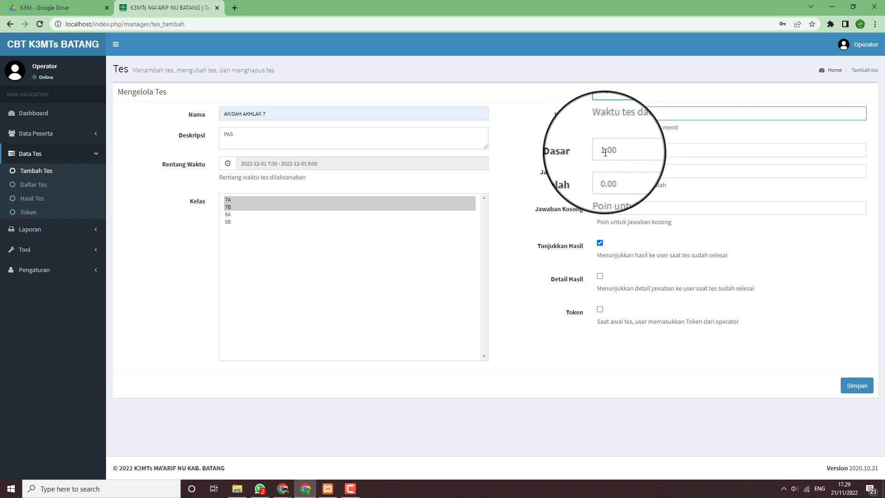
pyautogui.moveTo(606, 153); pyautogui.dragTo(603, 152)
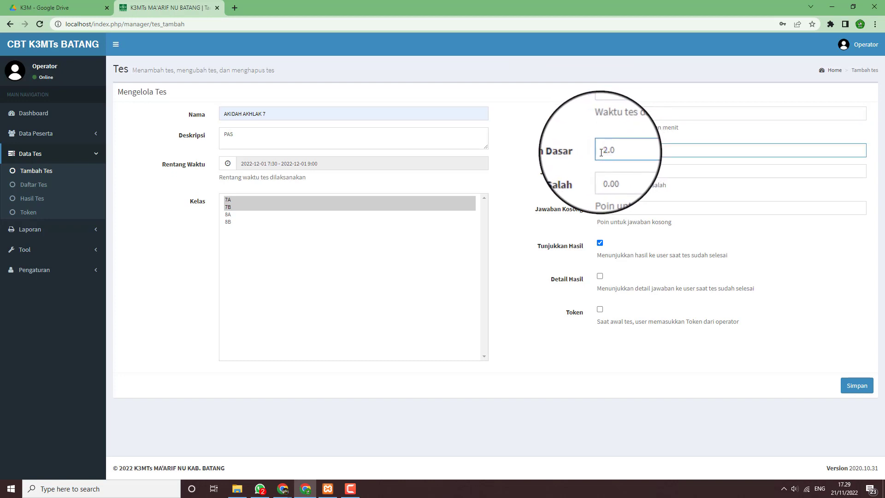
# - Turn off showing results to participants, require a token at the start, and save the AKIDAH AKHLAK 7 test
pyautogui.click(600, 244)
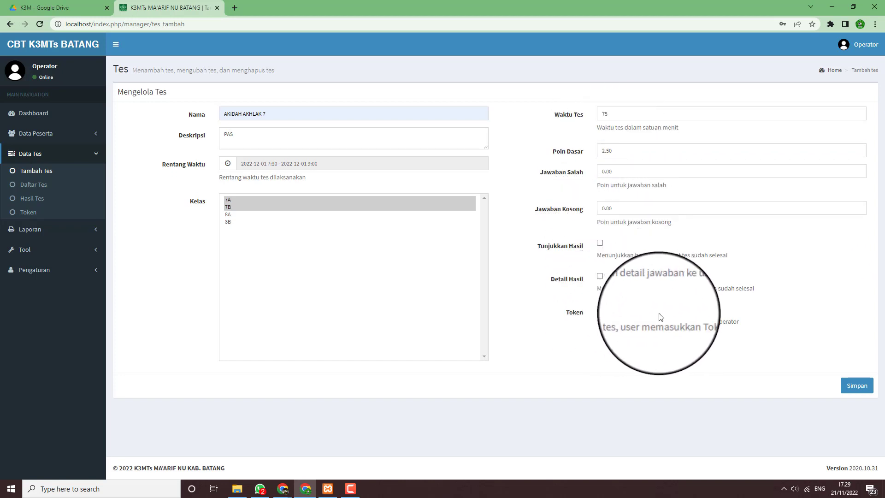
pyautogui.click(600, 309)
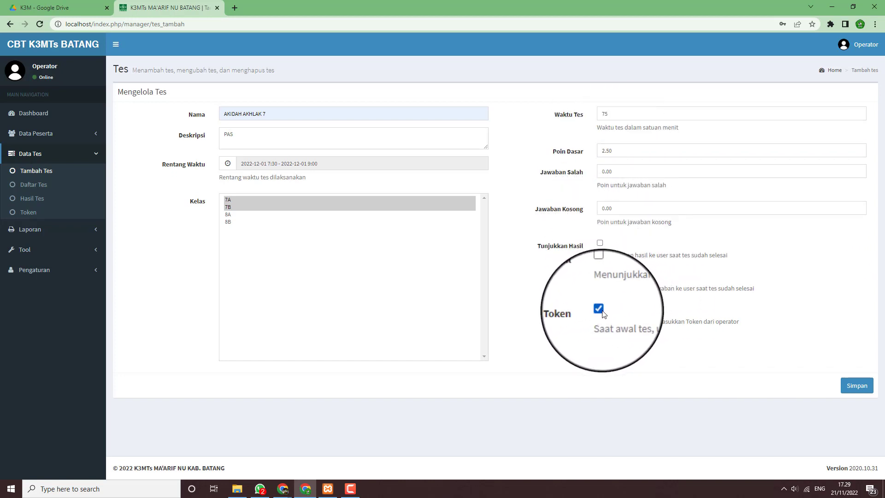
pyautogui.click(863, 383)
# - Check which question topics in the Default module can be added to the saved test
pyautogui.scroll(-4, 276, 406)
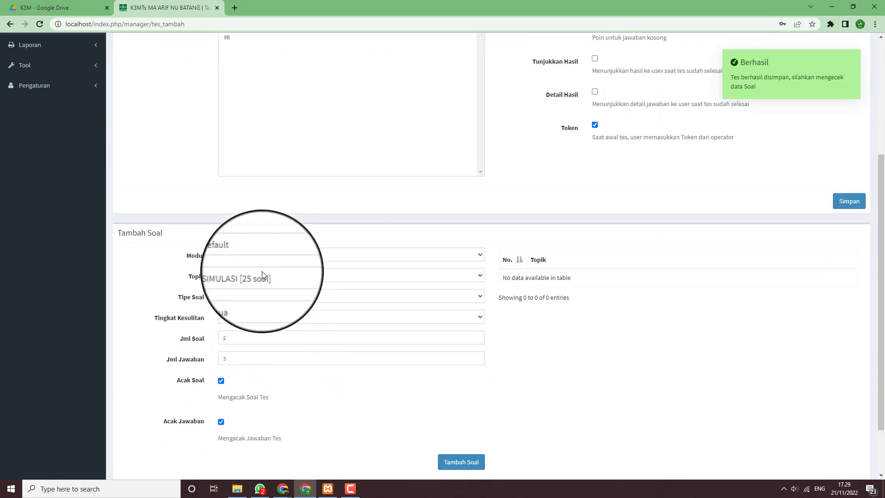
pyautogui.click(262, 274)
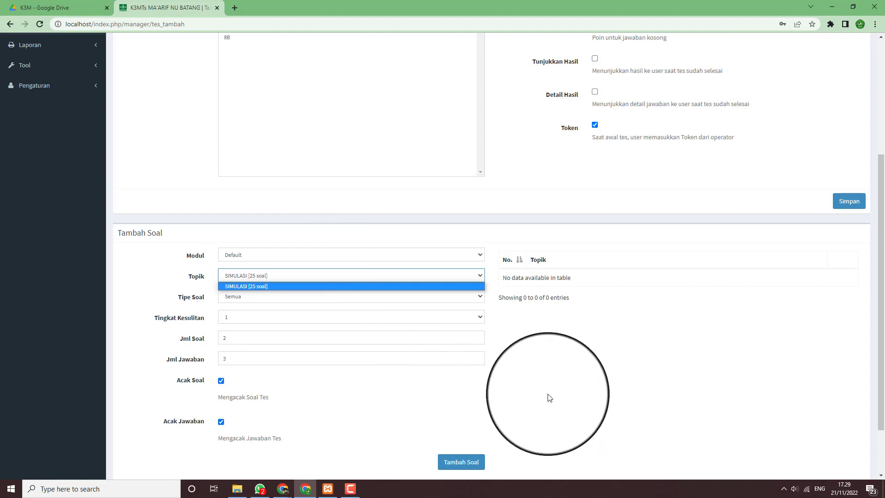
pyautogui.click(479, 279)
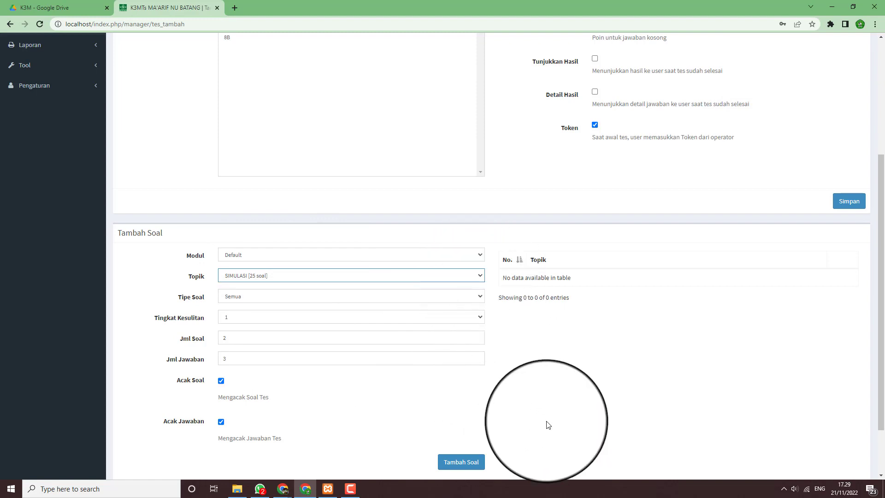
# - Leave the test form and open the test list to check the AKIDAH AKHLAK 7 entry
pyautogui.scroll(4, 548, 423)
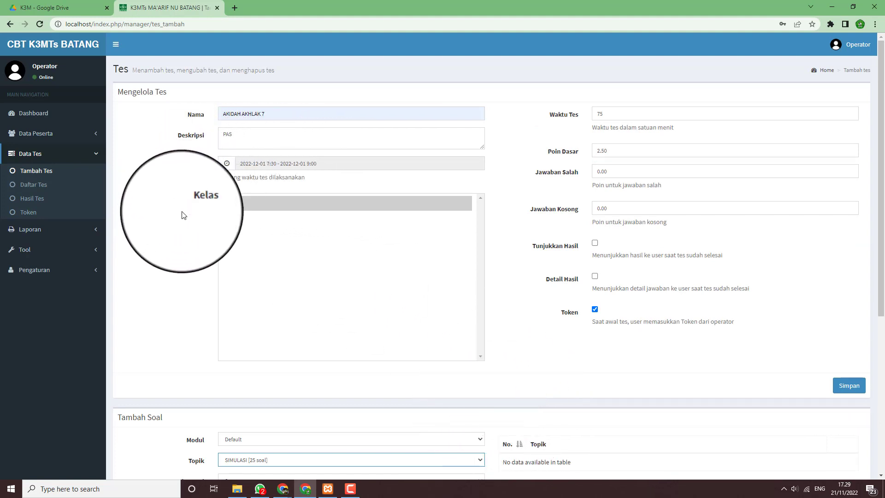
pyautogui.click(49, 173)
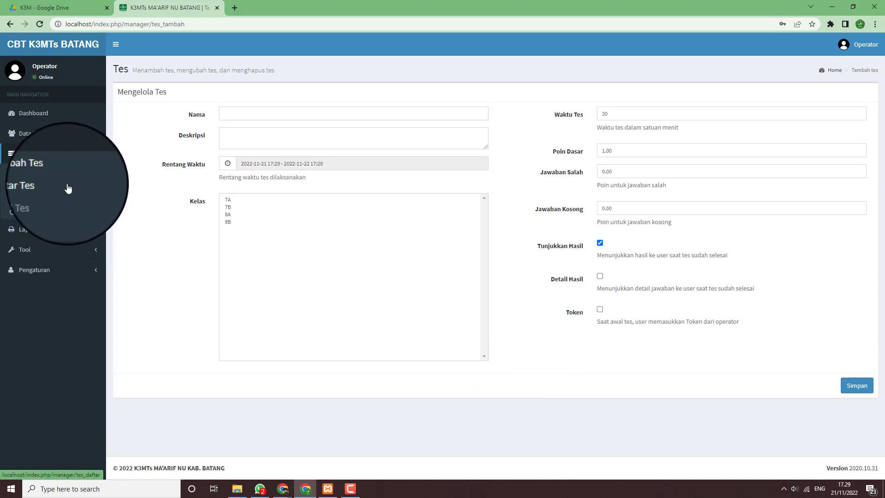
pyautogui.click(69, 135)
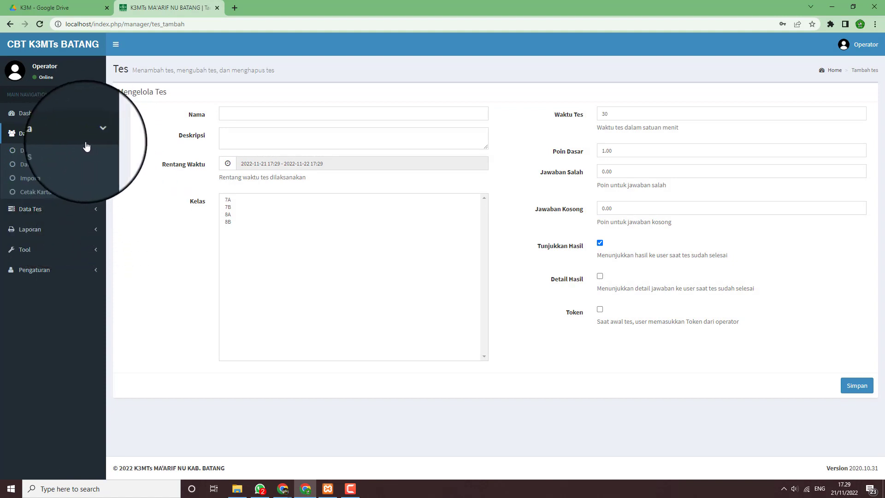
pyautogui.click(98, 210)
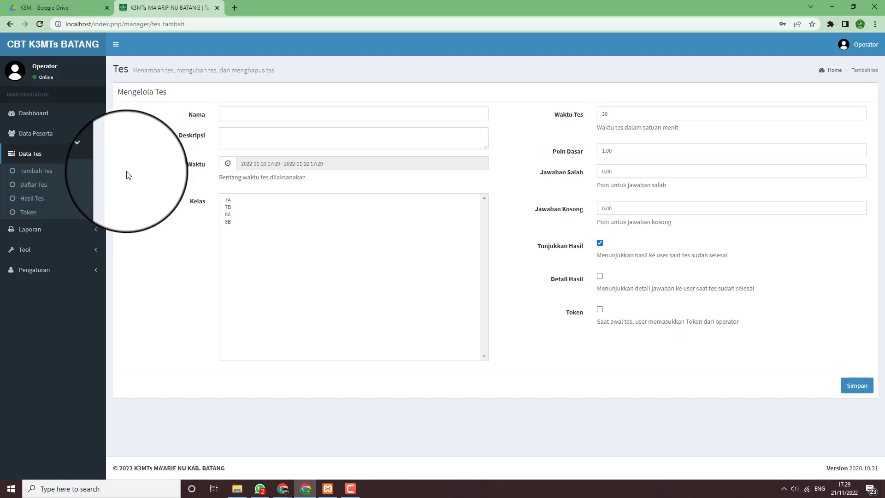
pyautogui.click(46, 189)
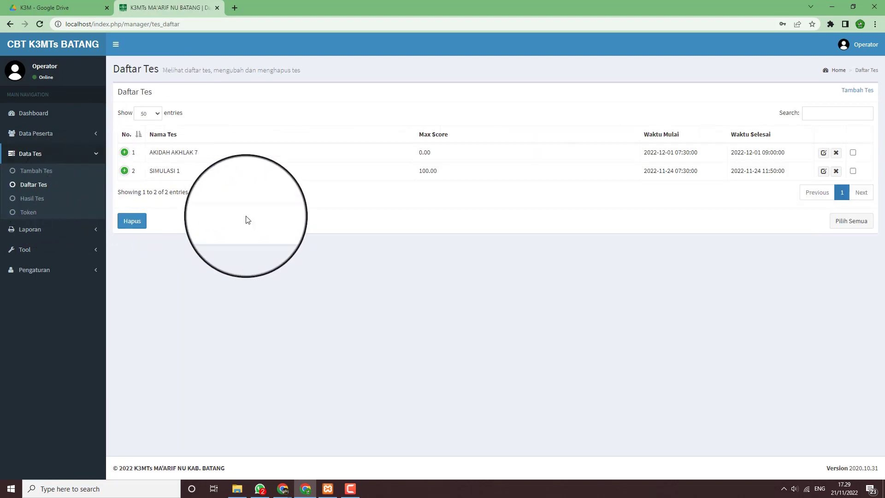